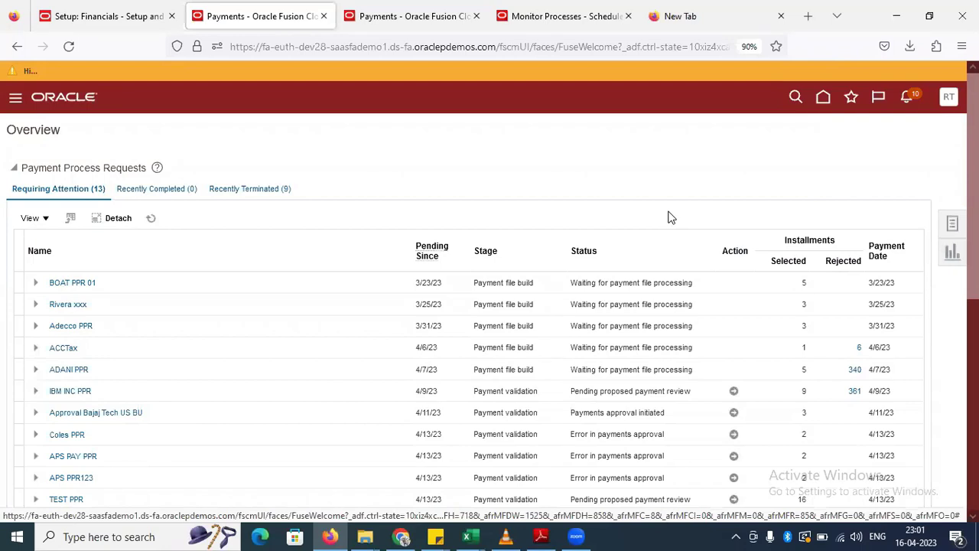
# Step: Start a new payment process request and name it 6666
pyautogui.click(952, 223)
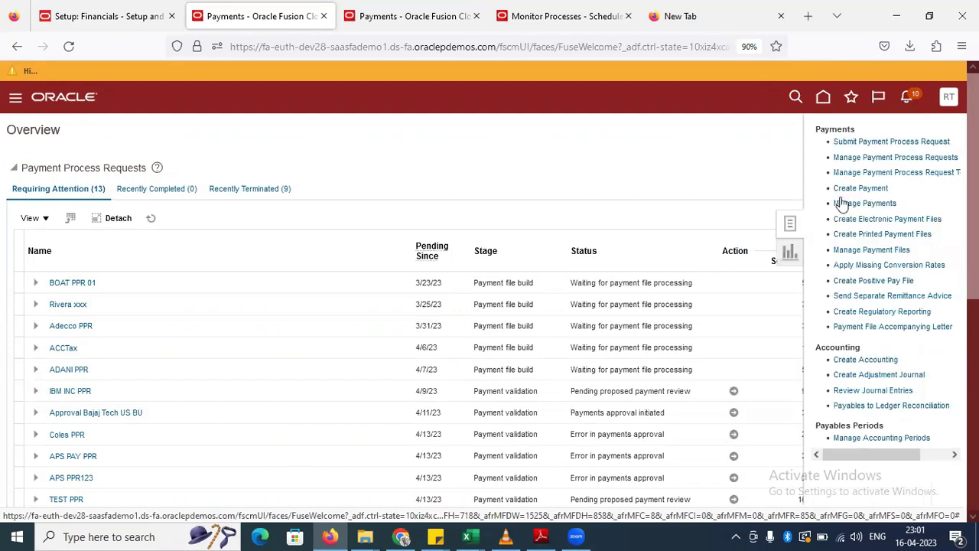
pyautogui.click(891, 142)
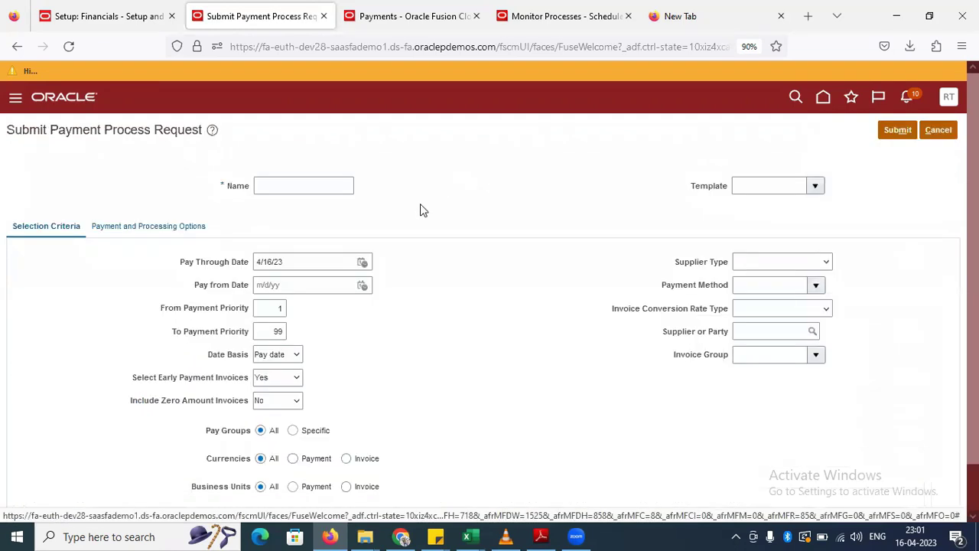
pyautogui.scroll(-1, 434, 283)
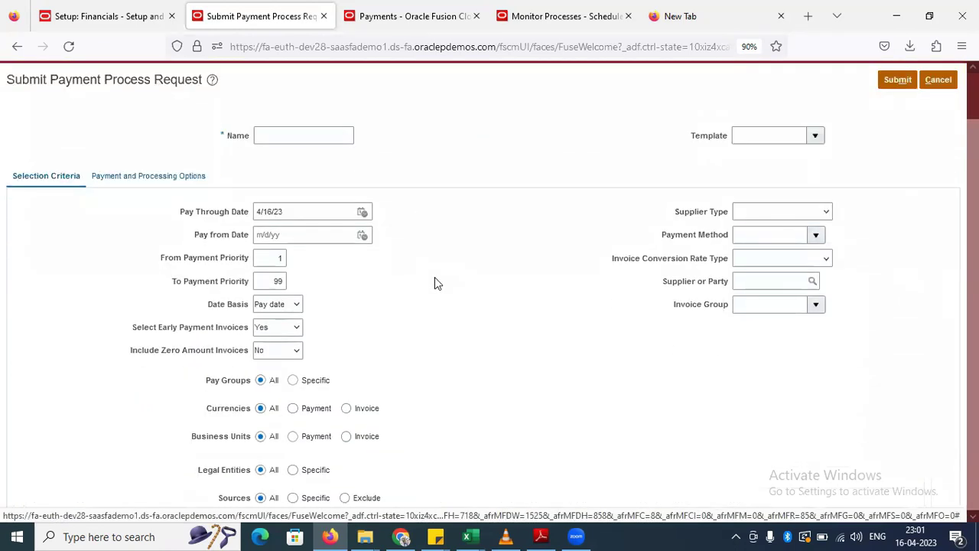
pyautogui.scroll(1, 253, 210)
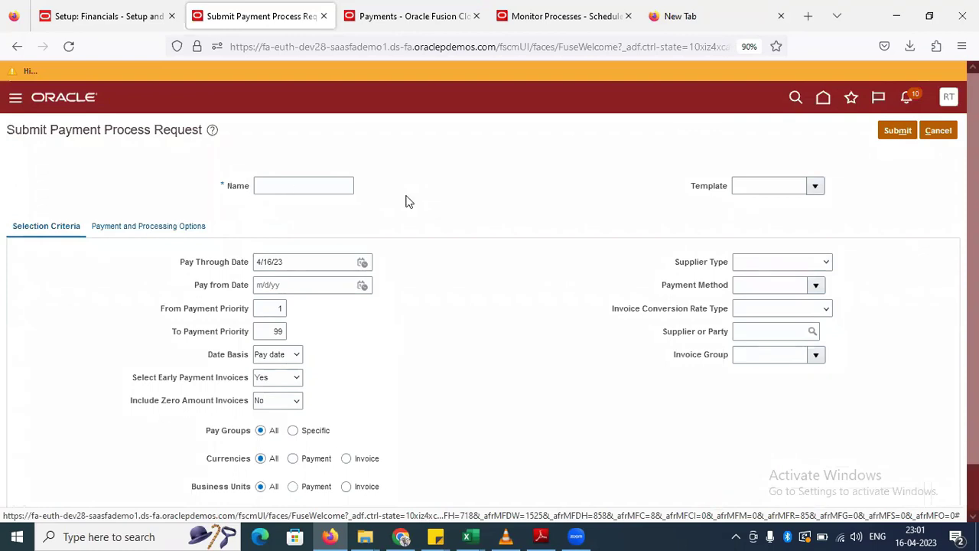
pyautogui.click(325, 186)
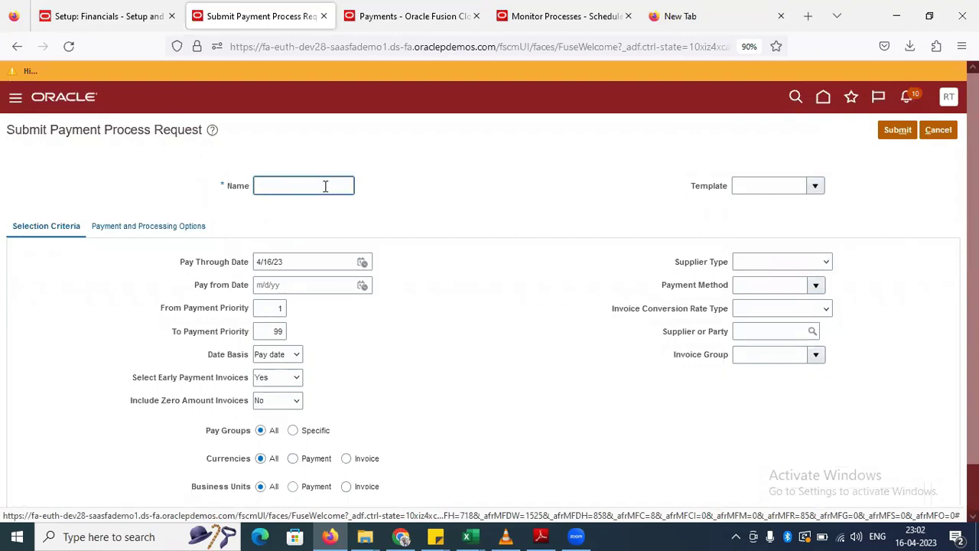
pyautogui.write('6666')
pyautogui.hotkey('shift', 'Left')
pyautogui.hotkey('shift', 'Left')
pyautogui.hotkey('shift', 'Left')
pyautogui.hotkey('shift', 'Left')
# Step: Apply the TTT PPRT template to the payment process request
pyautogui.click(807, 186)
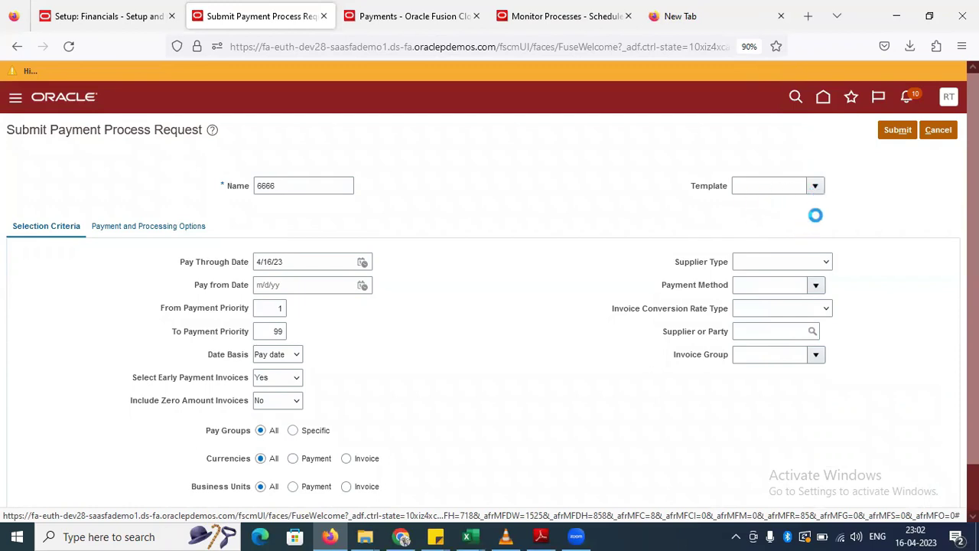
pyautogui.click(816, 189)
pyautogui.click(757, 185)
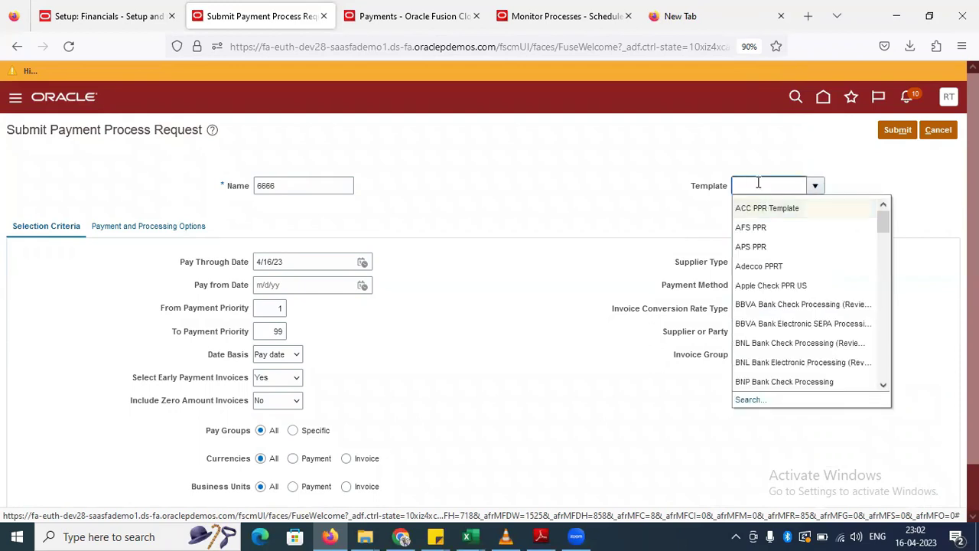
pyautogui.write('TTT')
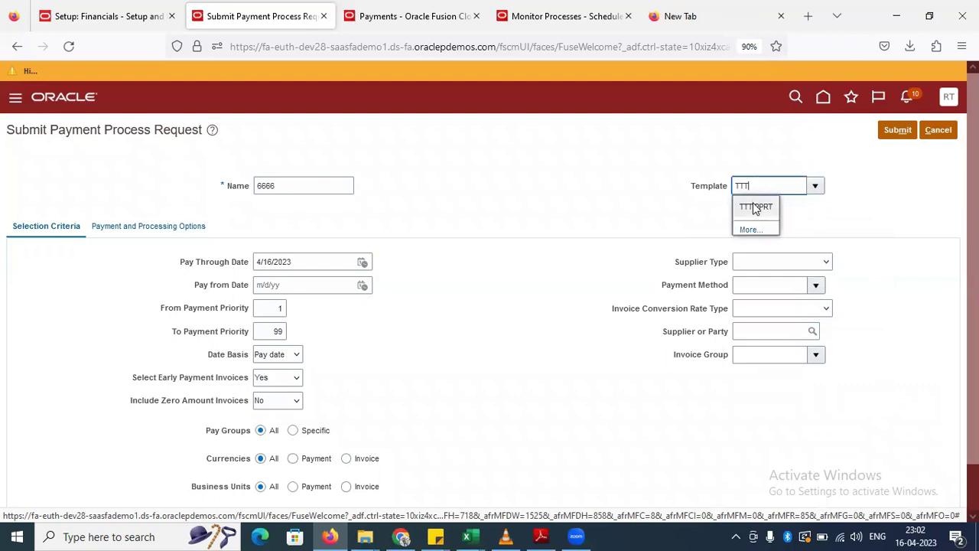
pyautogui.click(756, 207)
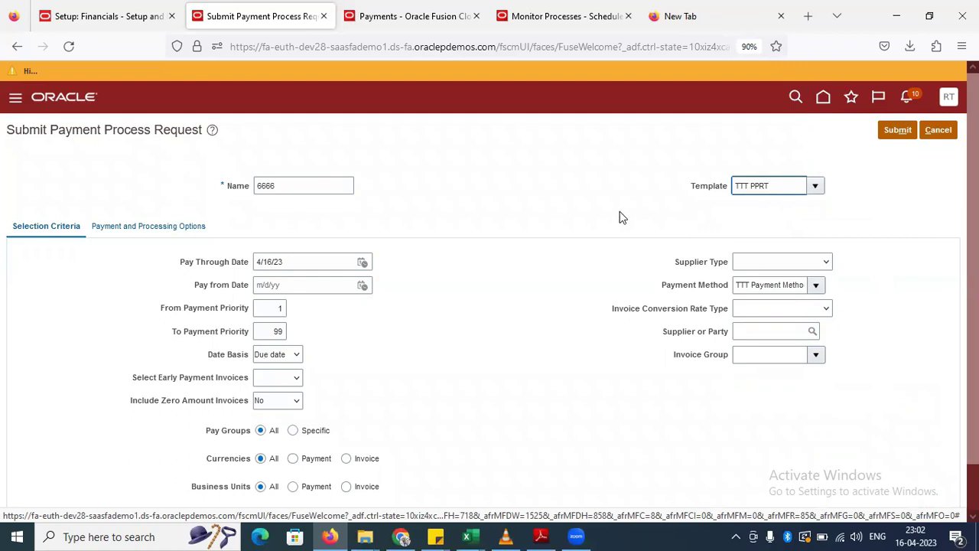
# Step: Switch to the Payables Certification workbook in Excel, read the payment approval question, and return to the payment request in Firefox
pyautogui.moveTo(470, 536)
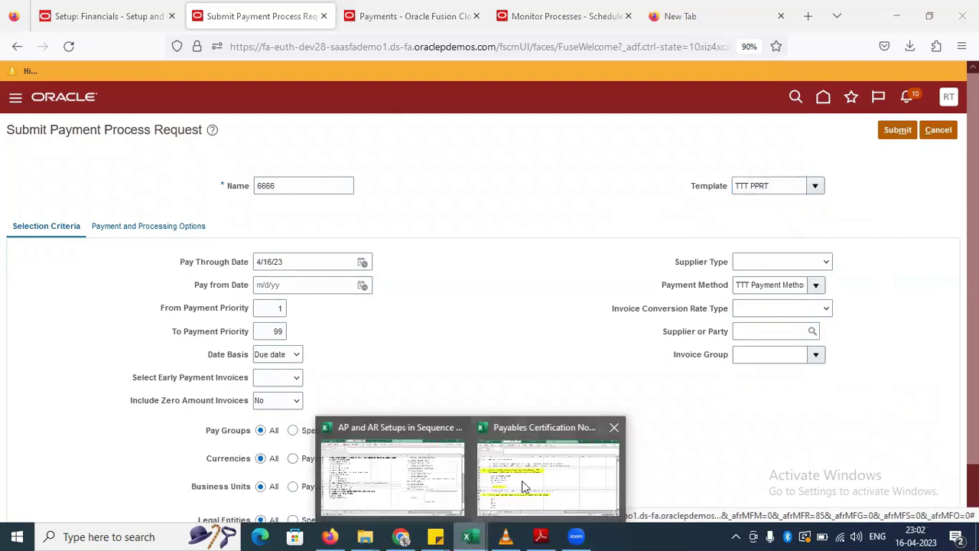
pyautogui.click(483, 440)
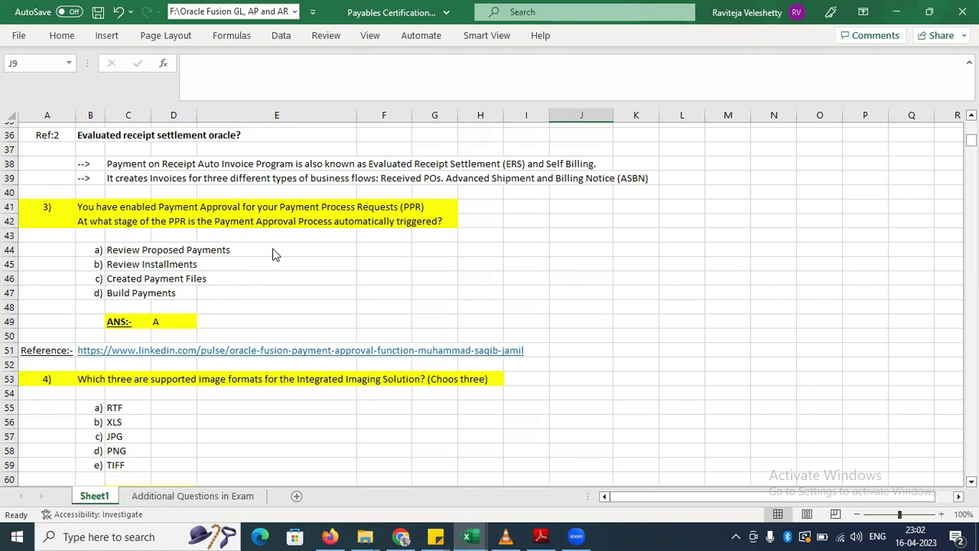
pyautogui.hotkey('alt', 'Tab')
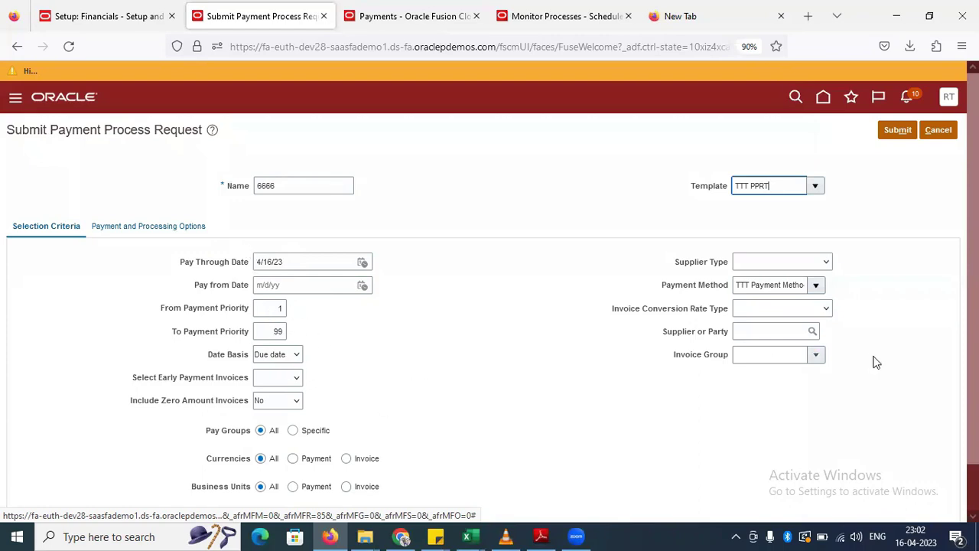
# Step: Review the request's payment and processing options, including the available choices for document validation failure handling
pyautogui.click(158, 229)
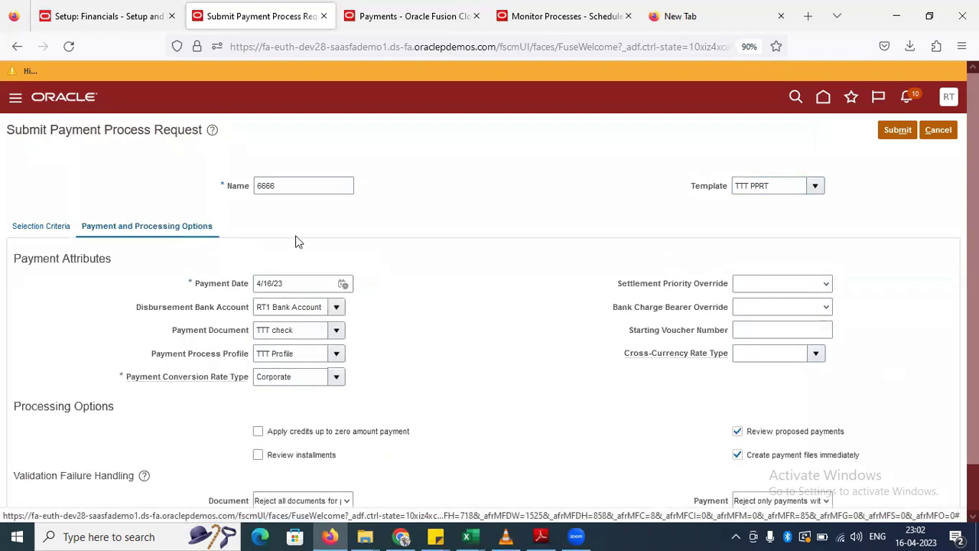
pyautogui.scroll(-1, 526, 354)
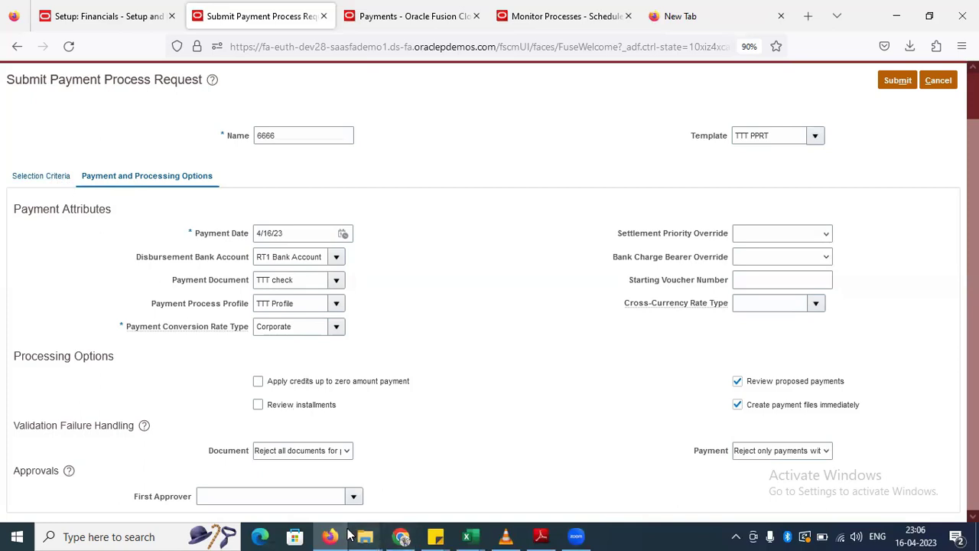
pyautogui.moveTo(353, 530)
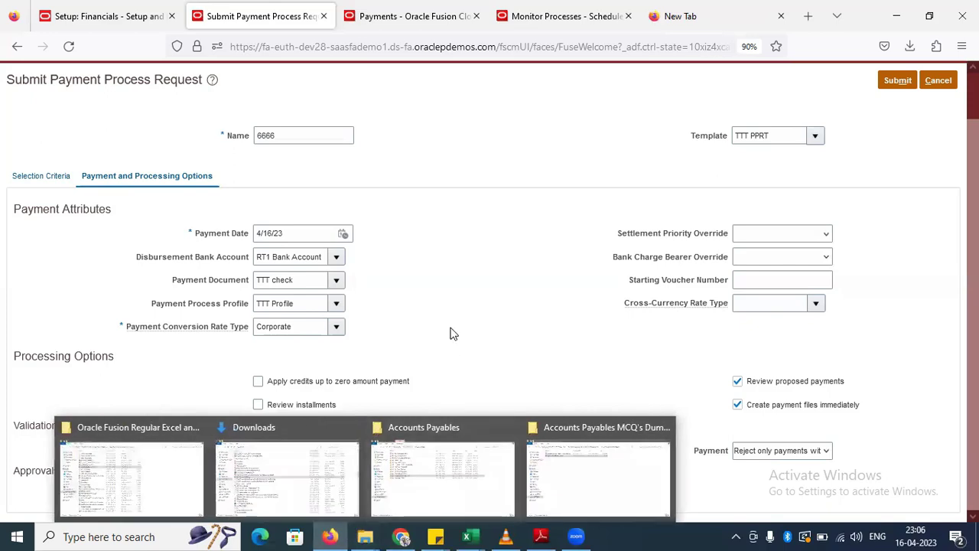
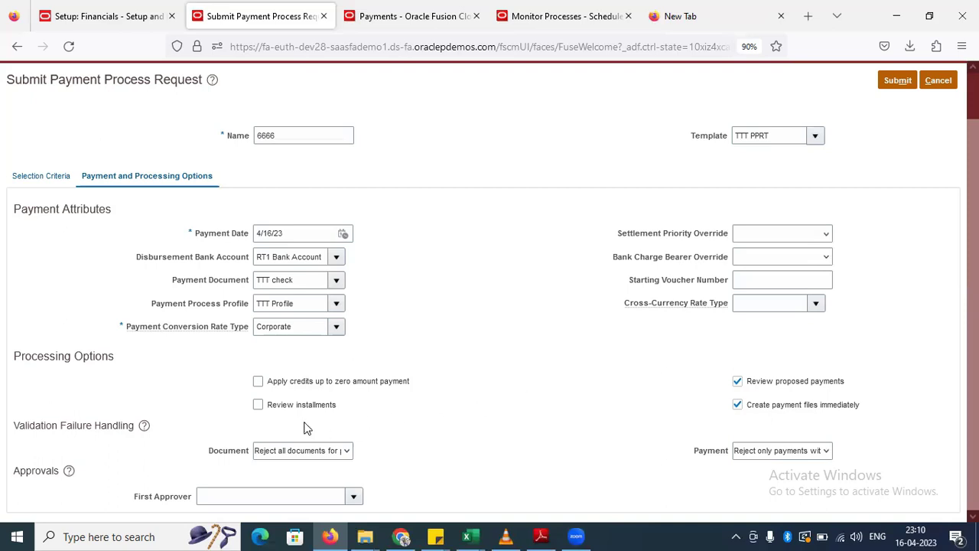
pyautogui.click(346, 454)
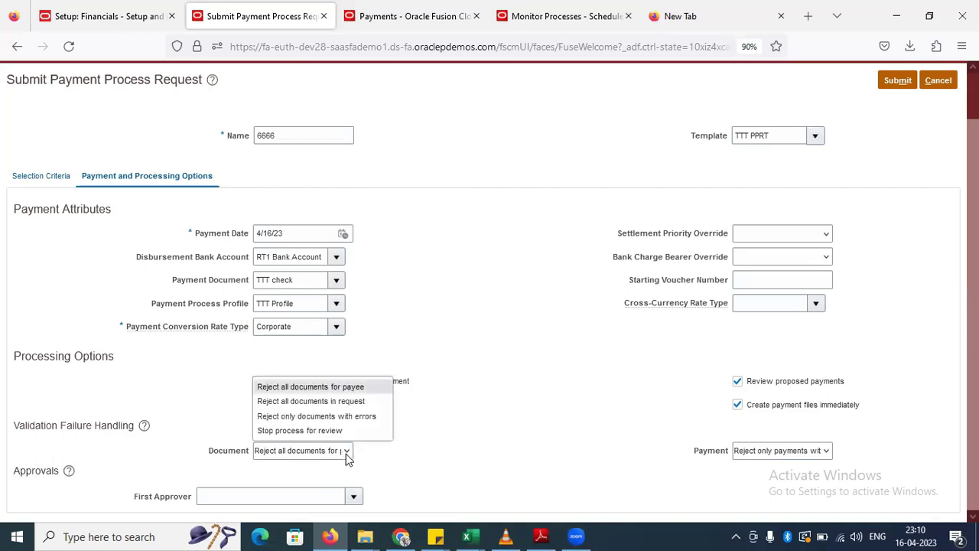
pyautogui.click(346, 455)
pyautogui.click(346, 455)
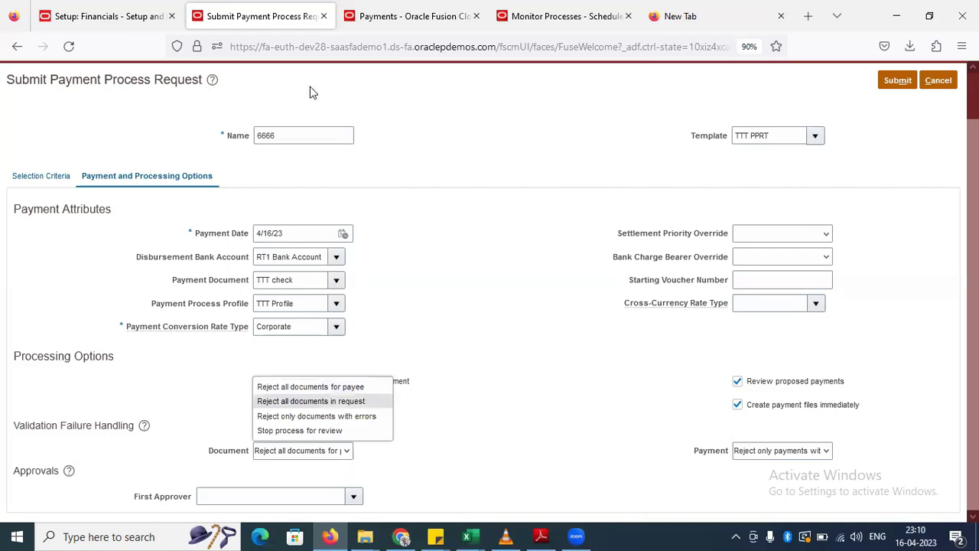
# Step: Switch to the already open setup page, dismiss the expiry notice, and select the Financials offering
pyautogui.click(98, 8)
pyautogui.click(98, 7)
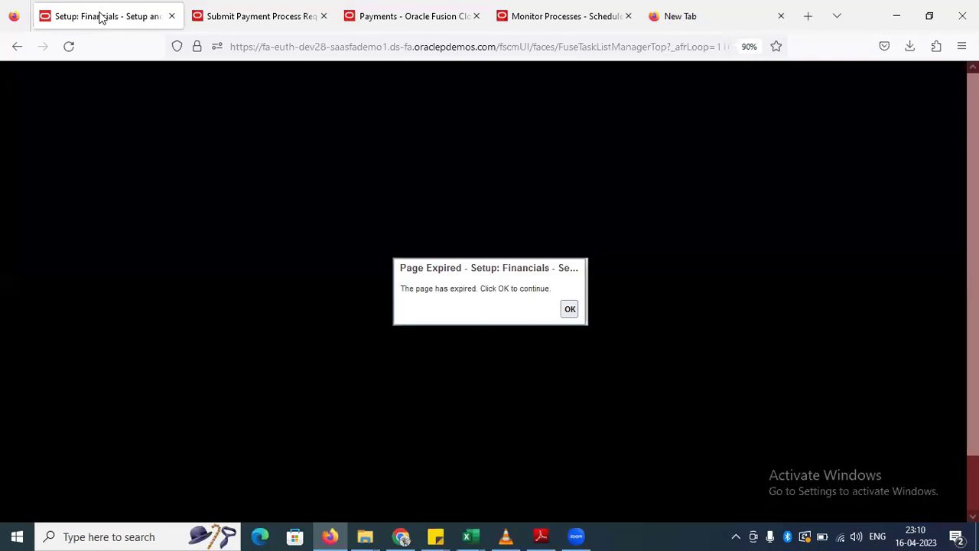
pyautogui.click(570, 310)
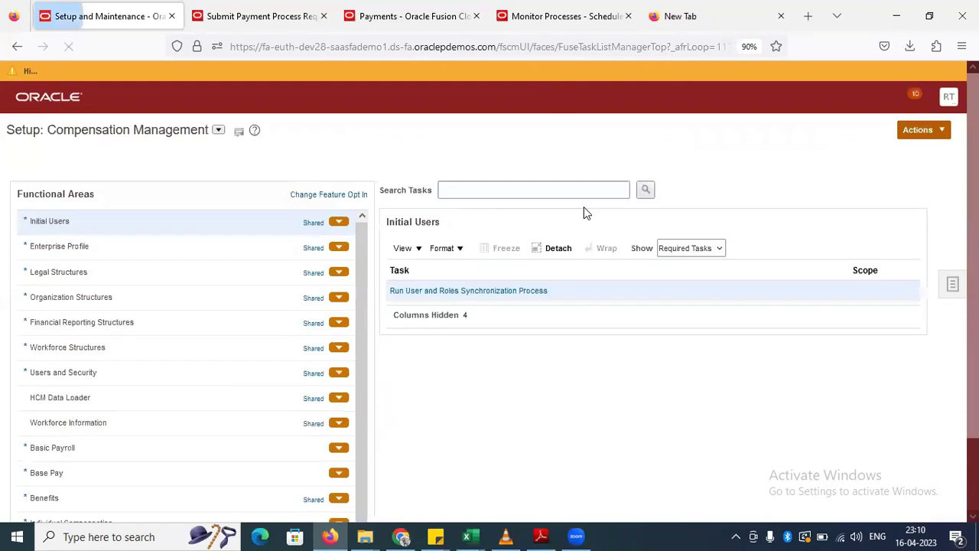
pyautogui.click(218, 132)
pyautogui.click(242, 217)
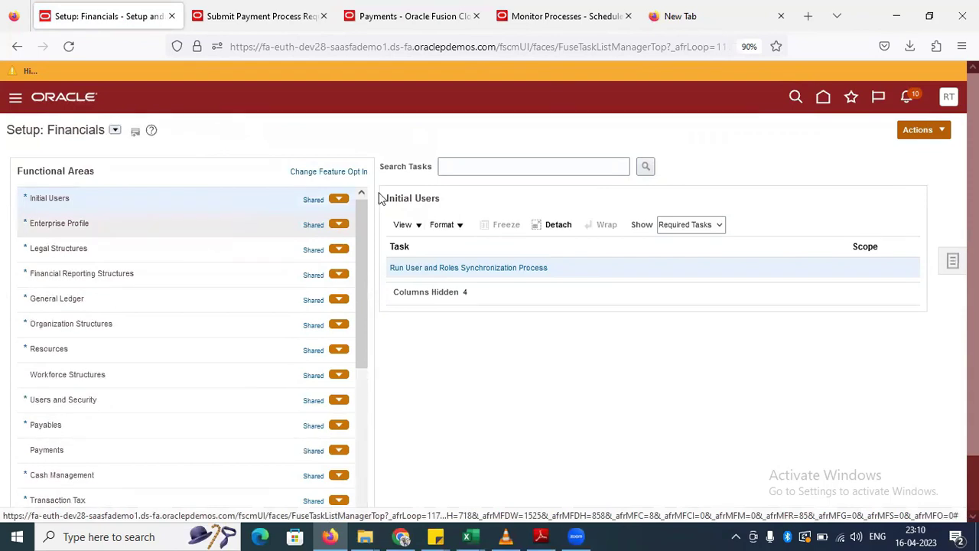
# Step: Search the Financials setup tasks for "payment", look through the whole result list, and close it
pyautogui.click(479, 170)
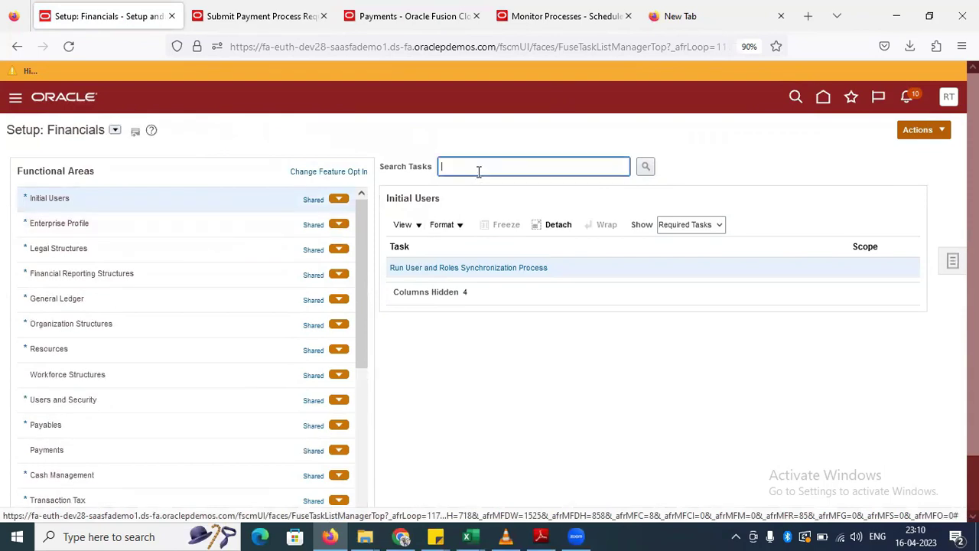
pyautogui.write('payment')
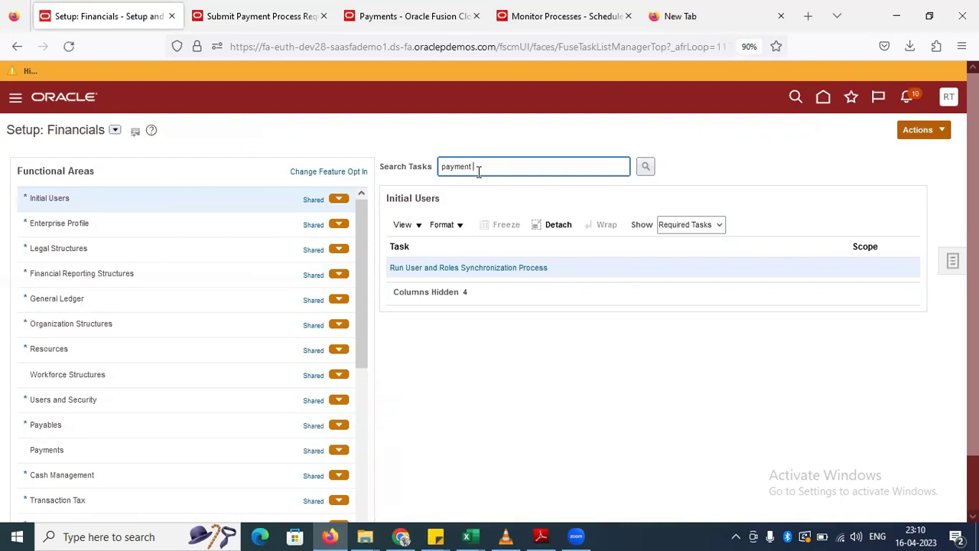
pyautogui.press('Return')
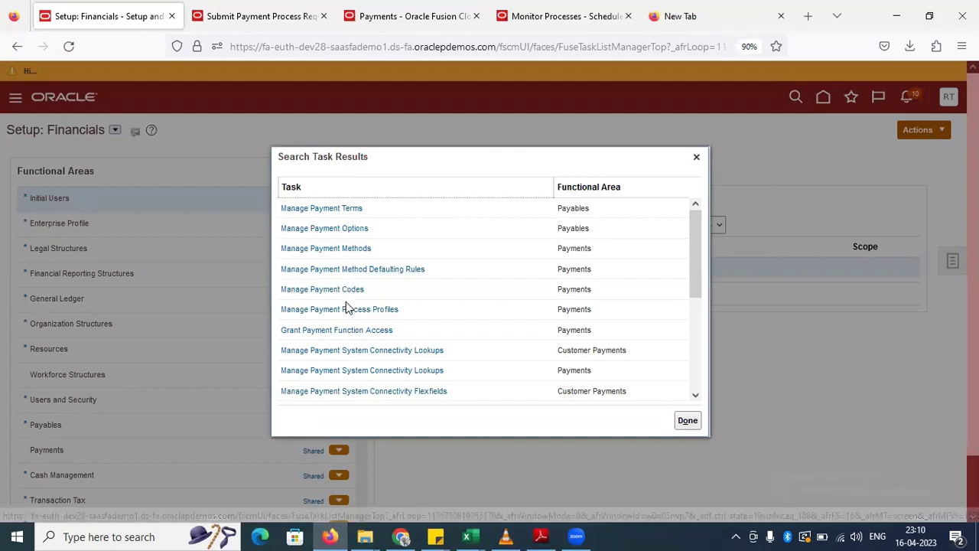
pyautogui.scroll(-1, 353, 375)
pyautogui.scroll(-5, 354, 375)
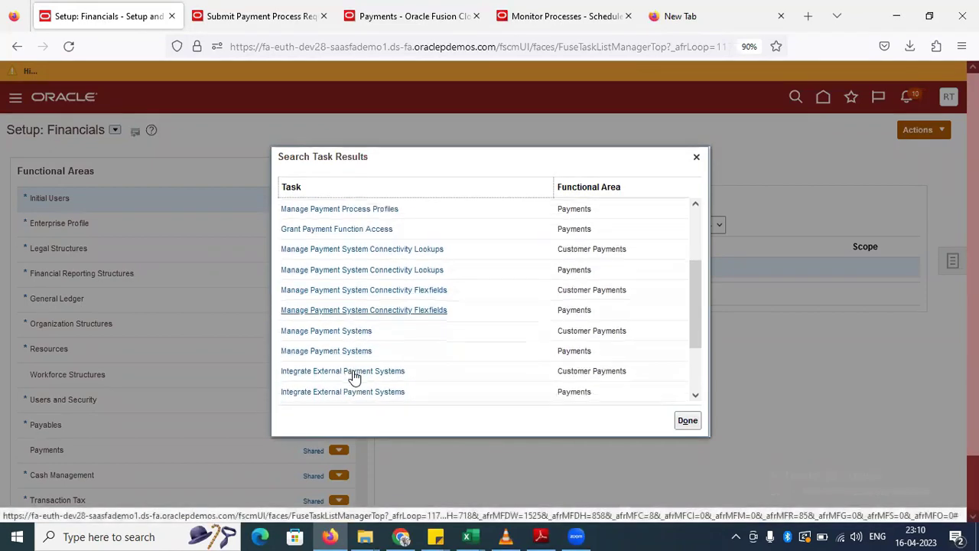
pyautogui.scroll(-5, 353, 375)
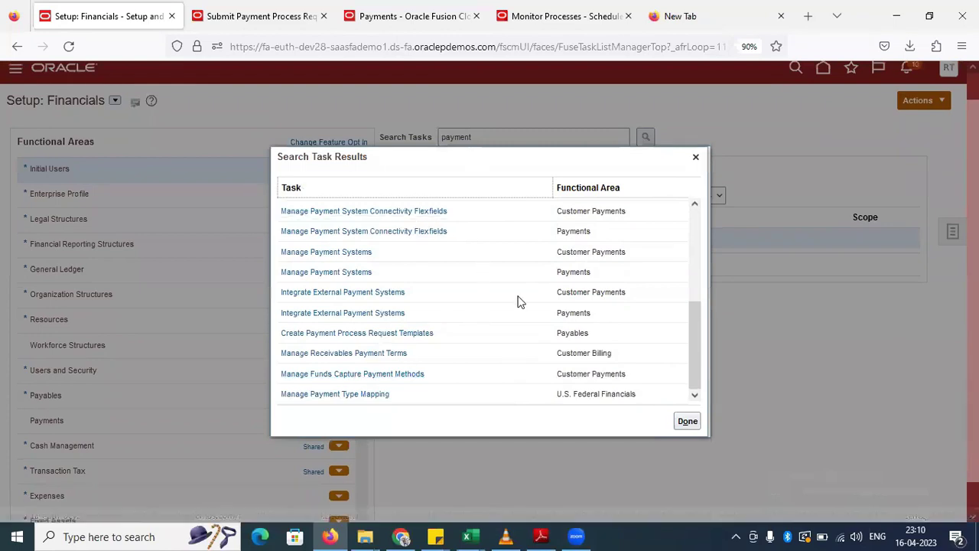
pyautogui.scroll(4, 387, 270)
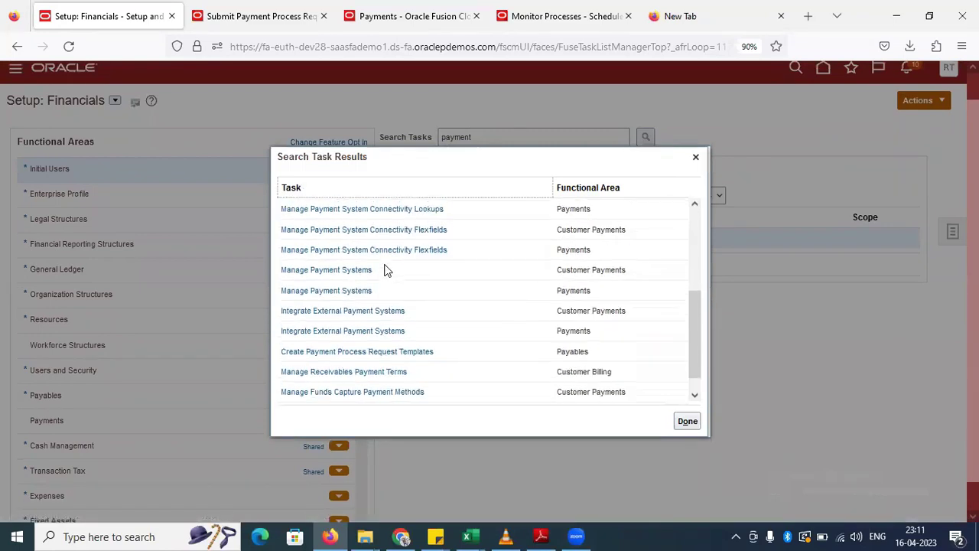
pyautogui.scroll(5, 386, 271)
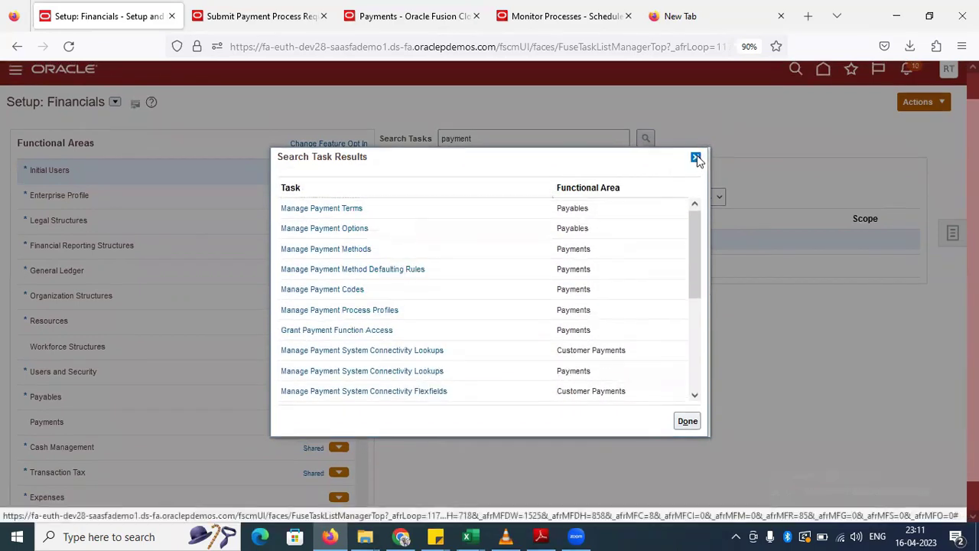
pyautogui.click(695, 158)
# Step: Search the setup tasks for "format" and open the Manage Formats task of the Payments functional area
pyautogui.press('BackSpace')
pyautogui.press('BackSpace')
pyautogui.press('BackSpace')
pyautogui.press('BackSpace')
pyautogui.press('BackSpace')
pyautogui.press('BackSpace')
pyautogui.press('BackSpace')
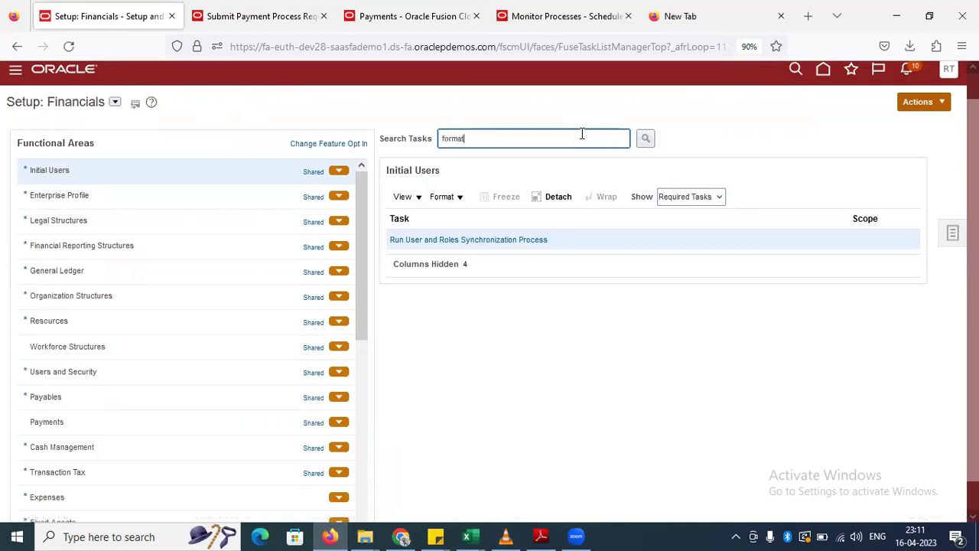
pyautogui.press('Return')
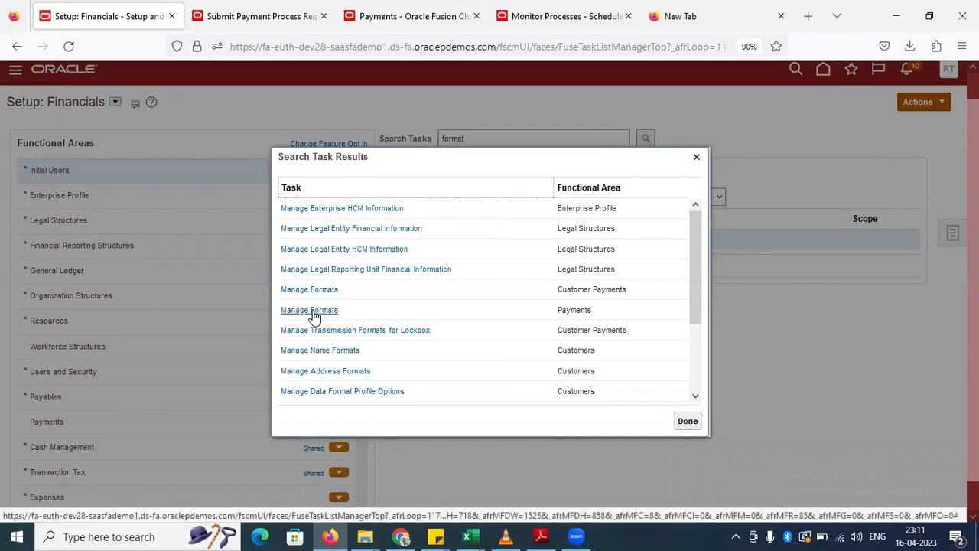
pyautogui.click(313, 311)
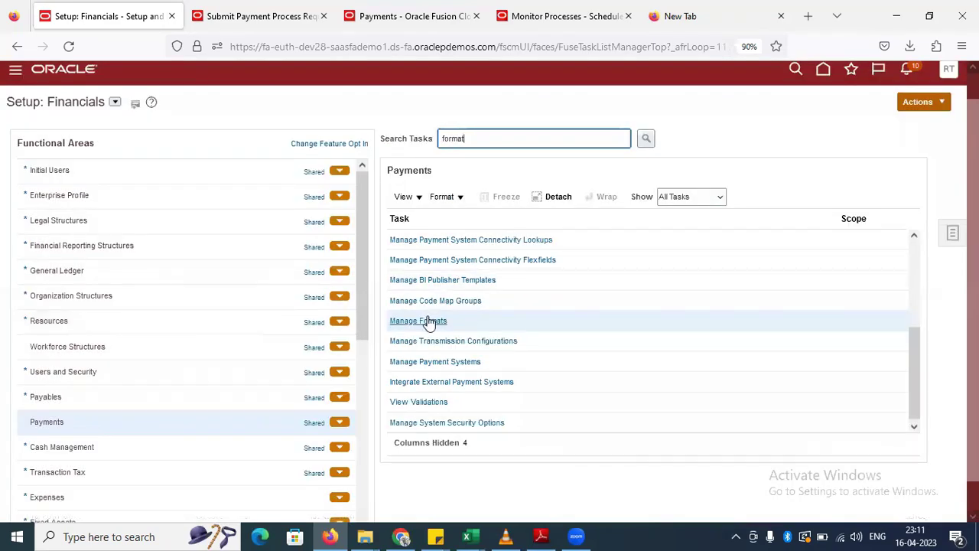
pyautogui.click(427, 319)
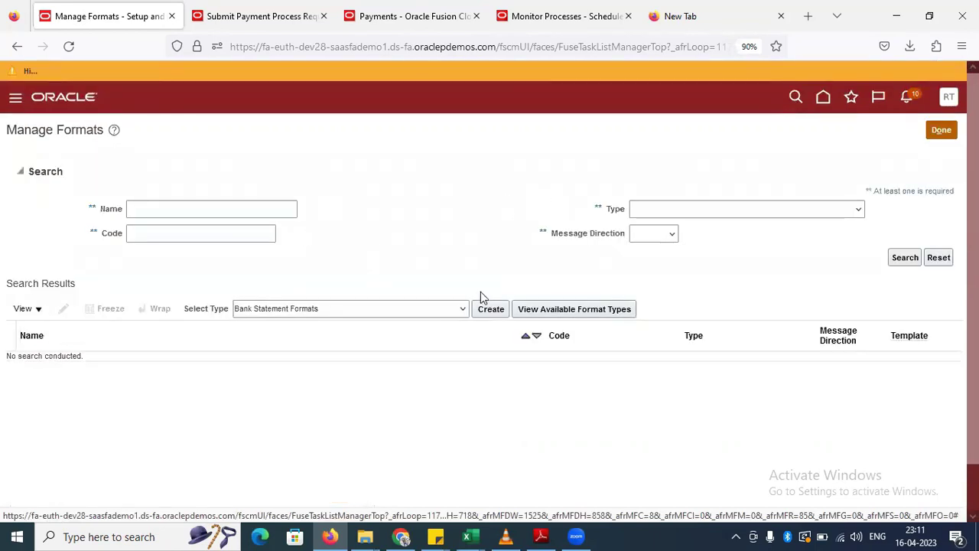
# Step: Set the format search's message direction to Outbound, after trying an empty search and the Inbound direction
pyautogui.click(913, 260)
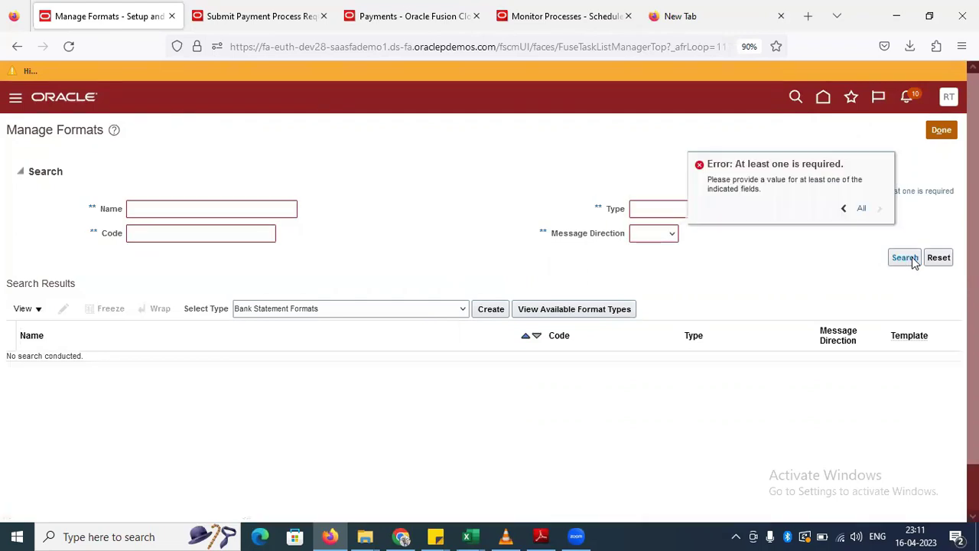
pyautogui.click(666, 234)
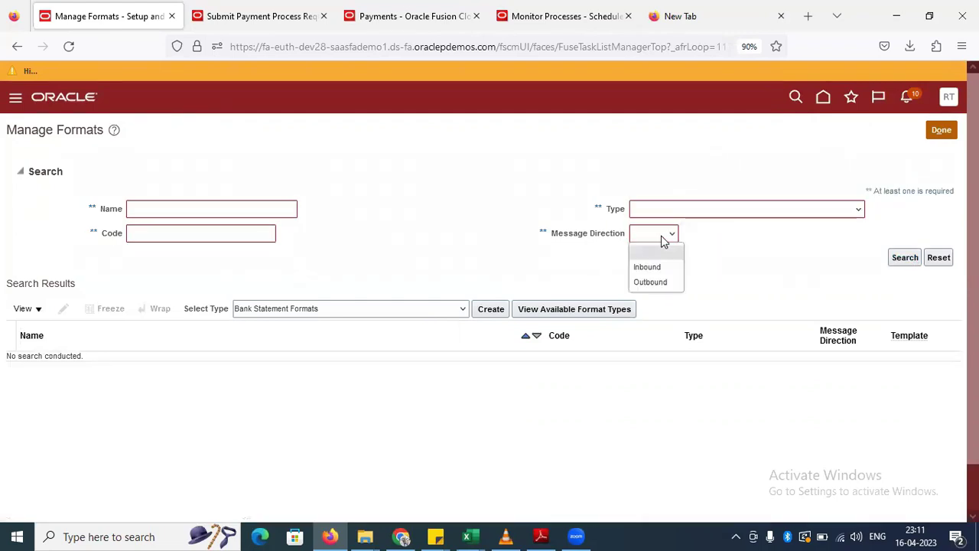
pyautogui.click(661, 267)
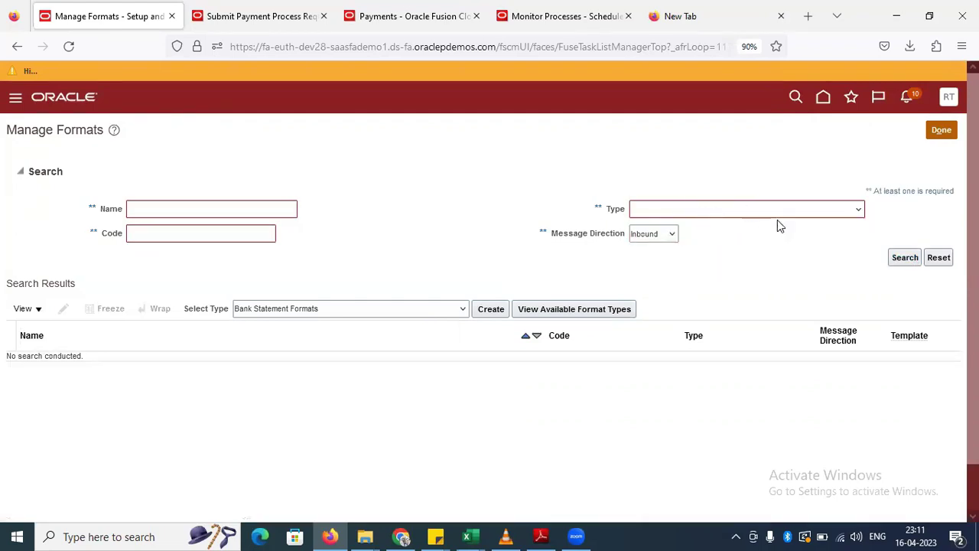
pyautogui.click(804, 209)
pyautogui.click(539, 254)
pyautogui.click(663, 236)
pyautogui.click(650, 281)
# Step: Look through the format types offered for searching, and choose Disbursement Payment File Formats as the type for creating a format
pyautogui.click(729, 211)
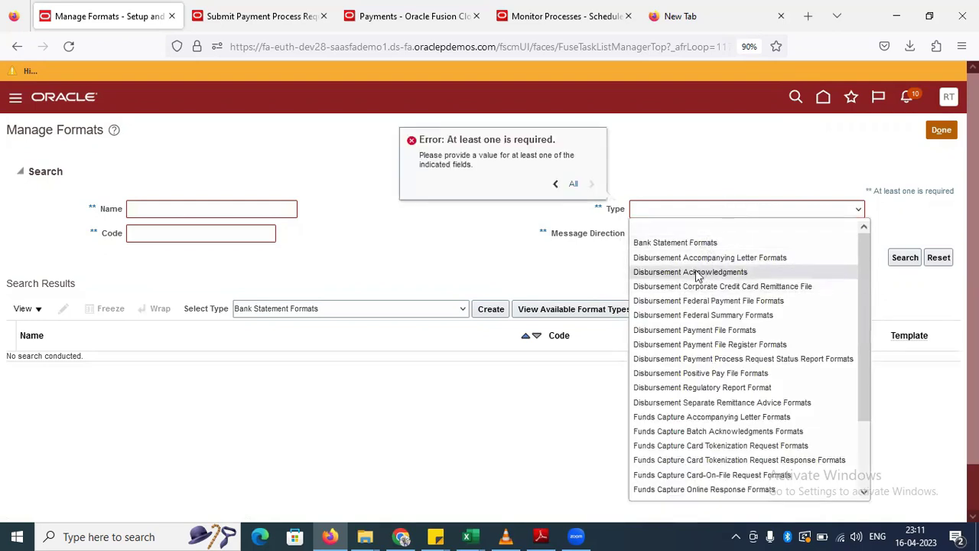
pyautogui.click(432, 231)
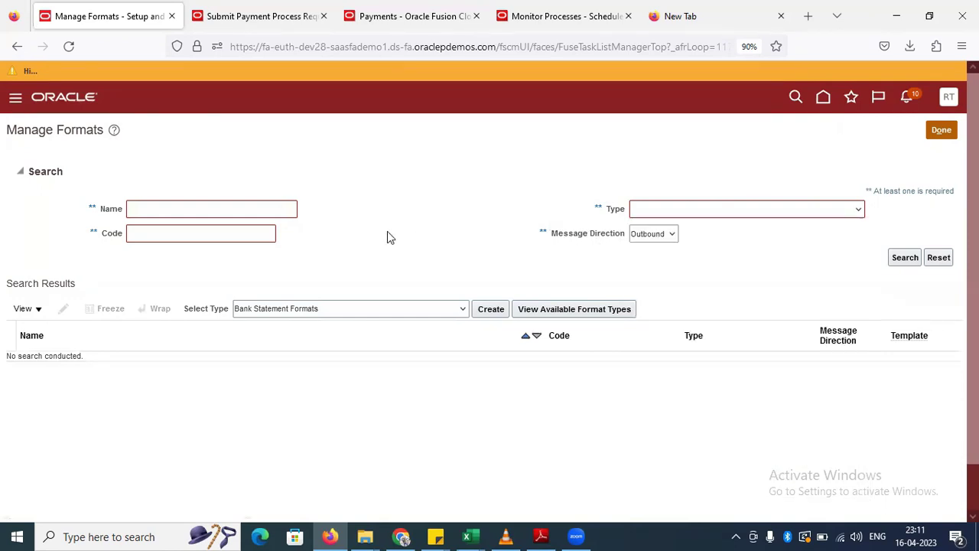
pyautogui.click(665, 211)
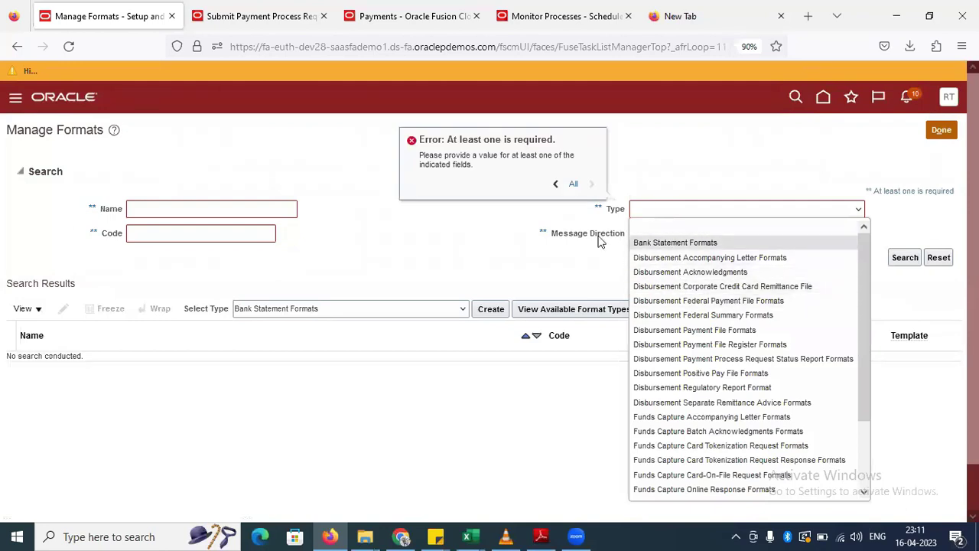
pyautogui.click(400, 241)
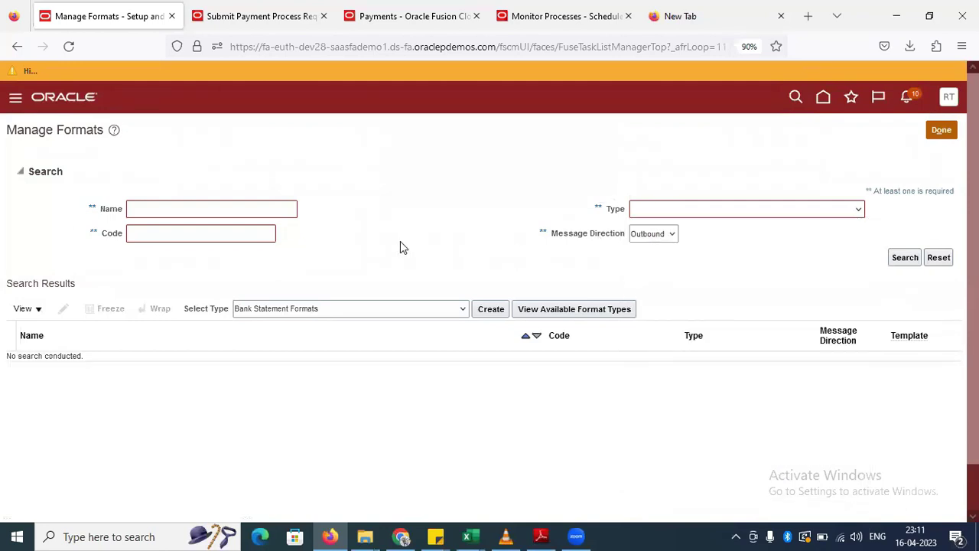
pyautogui.click(396, 309)
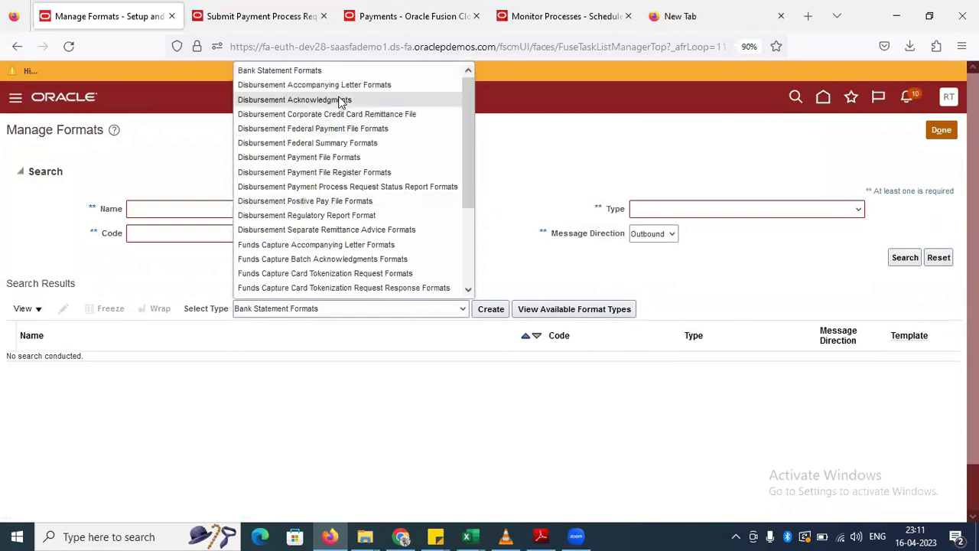
pyautogui.click(325, 158)
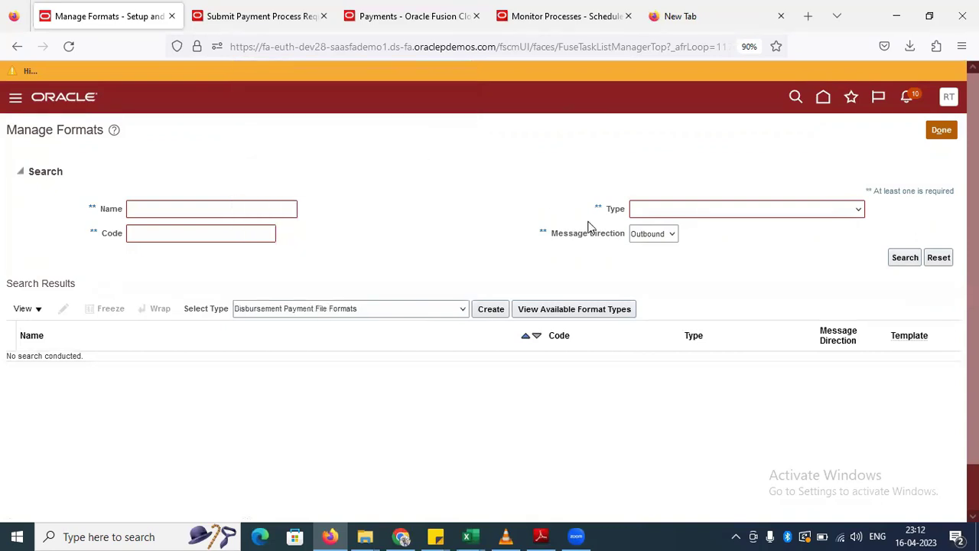
# Step: Search for outbound formats of any type and open AP Check Format for editing
pyautogui.click(742, 211)
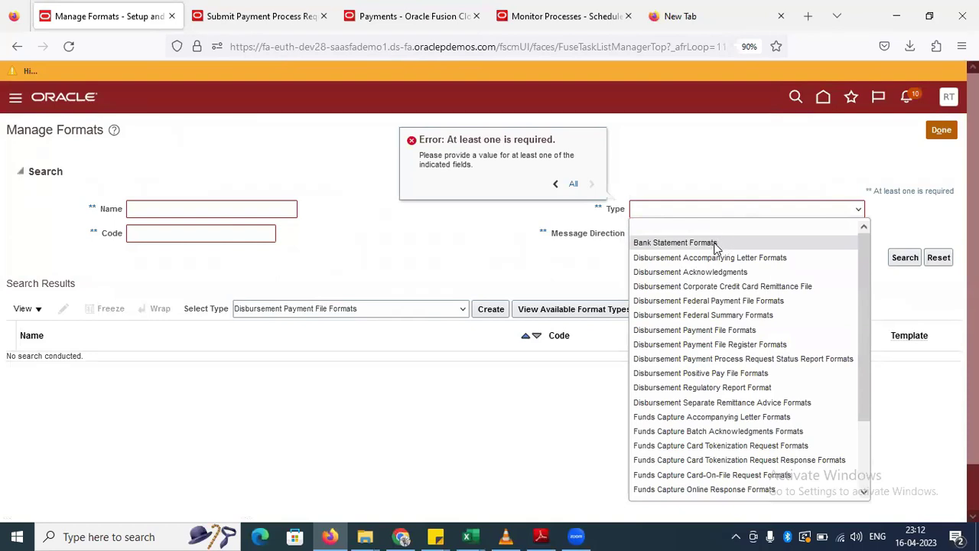
pyautogui.click(720, 183)
pyautogui.click(897, 257)
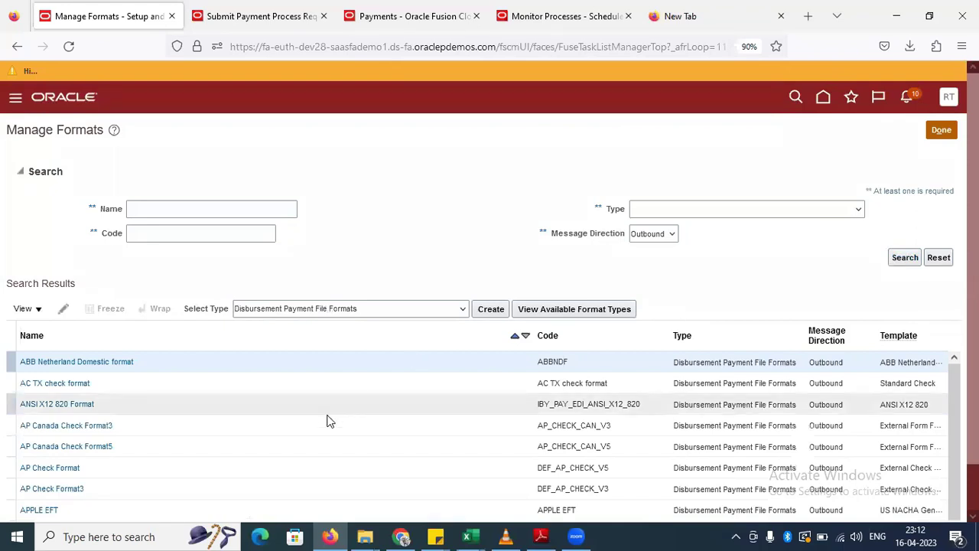
pyautogui.click(103, 471)
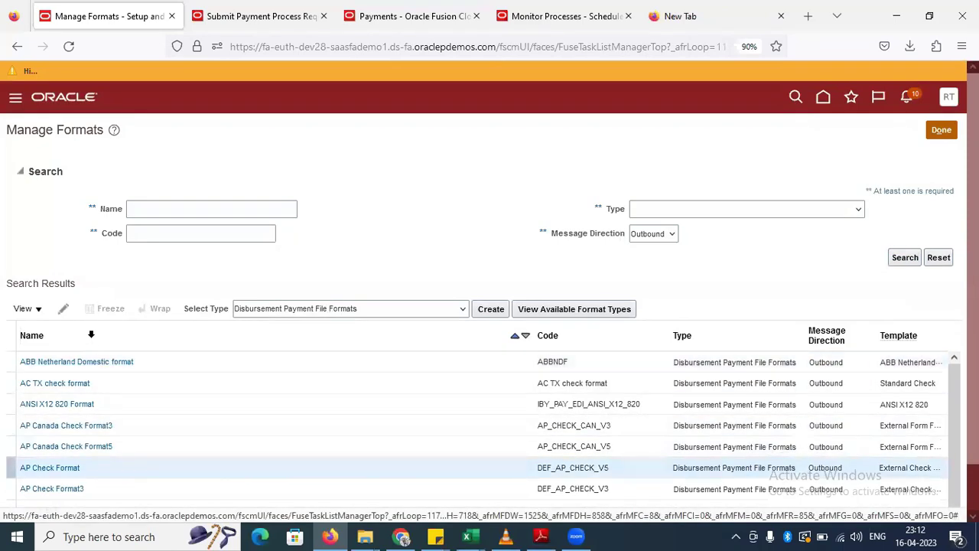
pyautogui.click(64, 311)
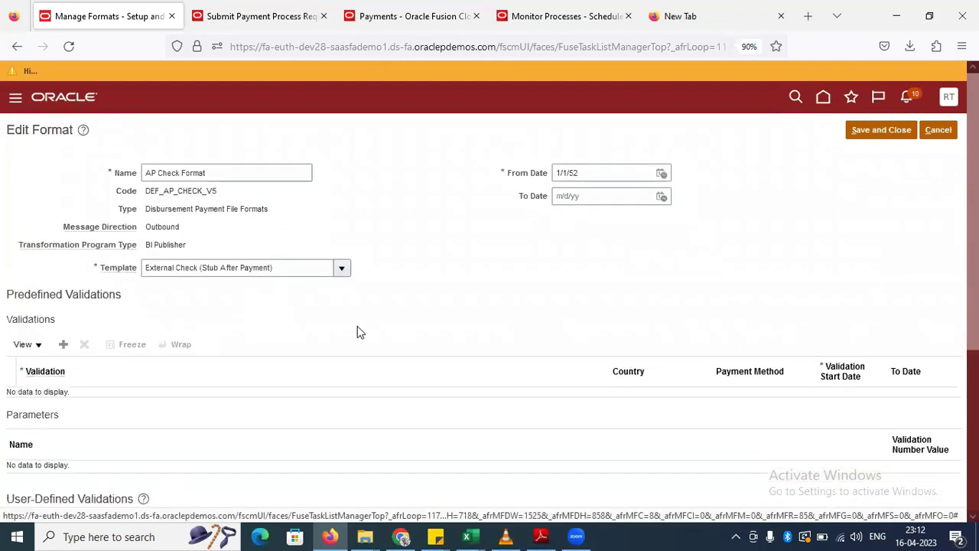
# Step: Examine the predefined, user-defined and advanced validation sections of AP Check Format
pyautogui.scroll(-4, 358, 326)
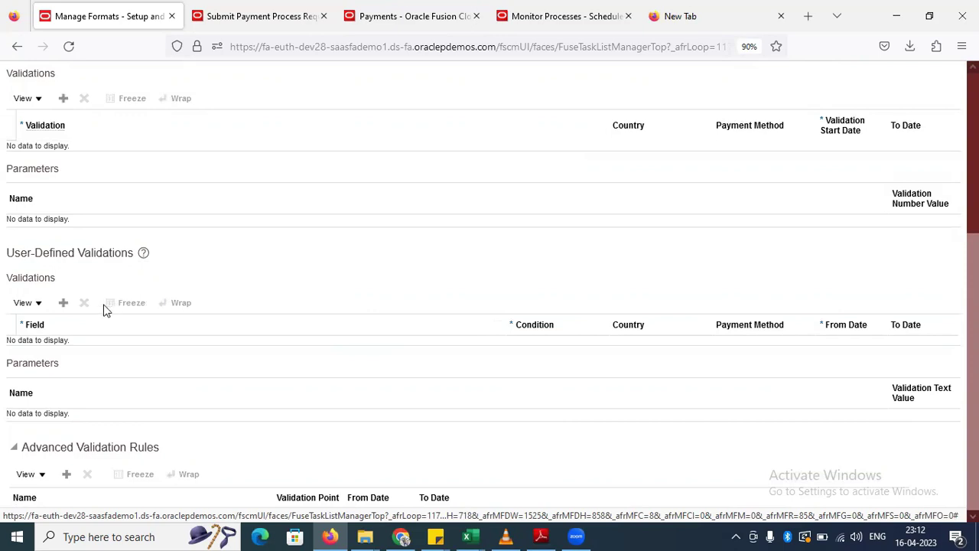
pyautogui.scroll(2, 112, 188)
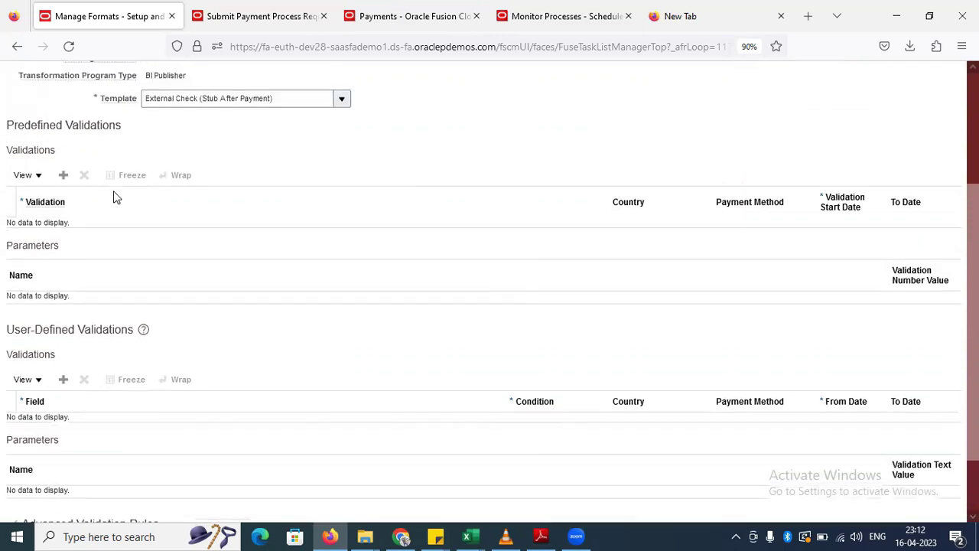
pyautogui.scroll(1, 118, 127)
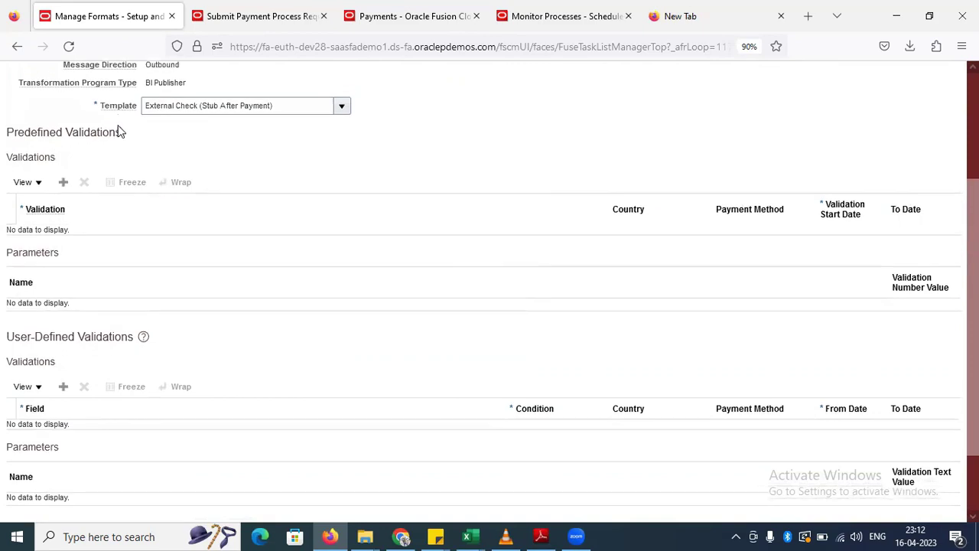
pyautogui.scroll(-3, 119, 132)
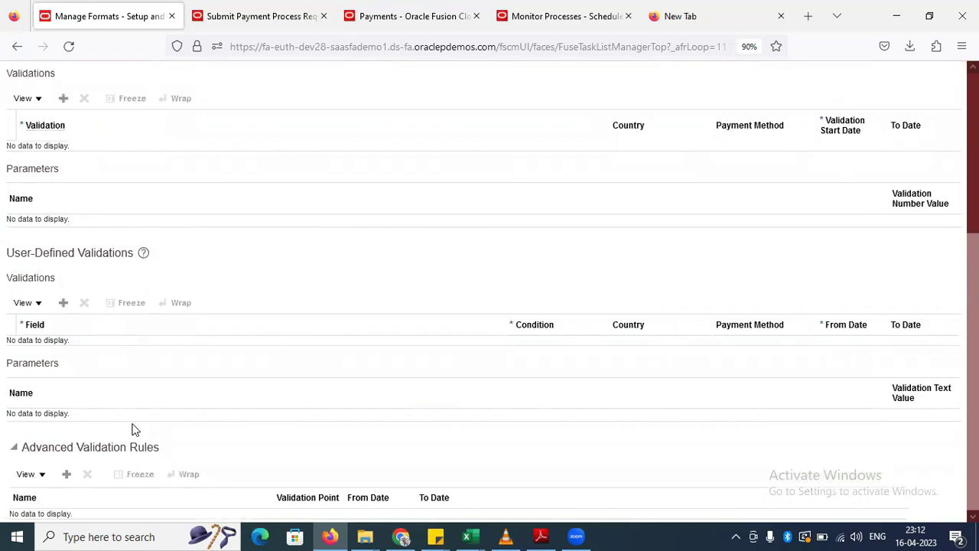
# Step: Add an empty user-defined validation row to AP Check Format and look through its available document and attribute fields
pyautogui.click(65, 306)
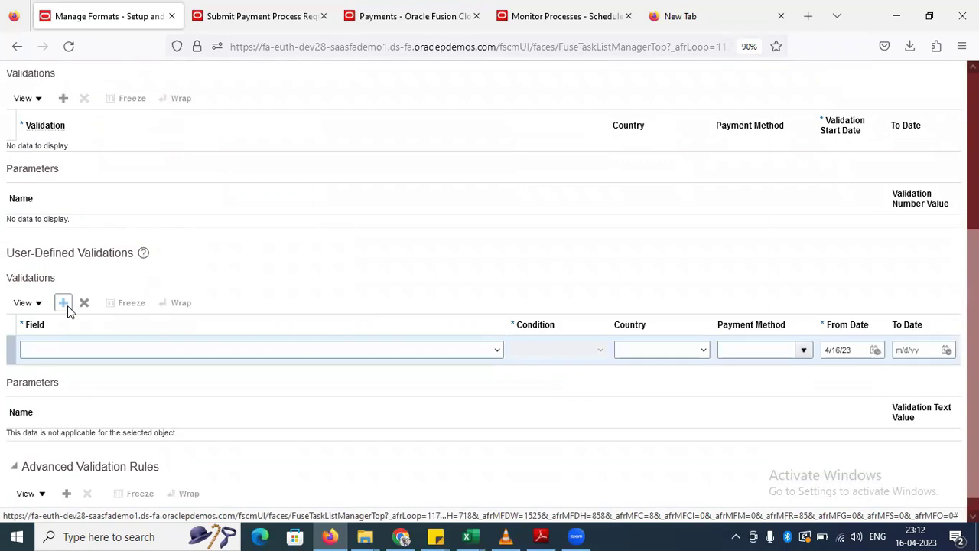
pyautogui.click(249, 351)
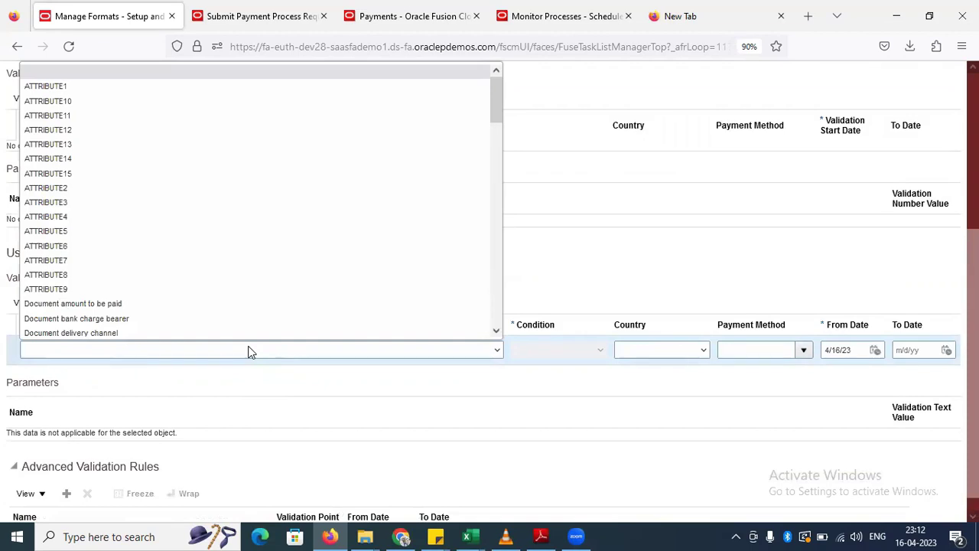
pyautogui.click(248, 352)
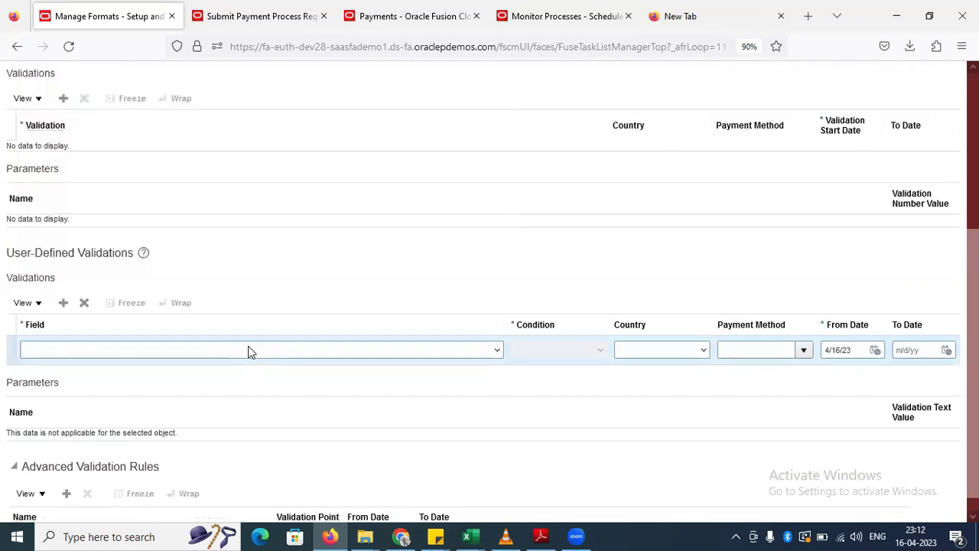
pyautogui.click(476, 356)
pyautogui.scroll(-2, 398, 299)
pyautogui.scroll(-4, 398, 298)
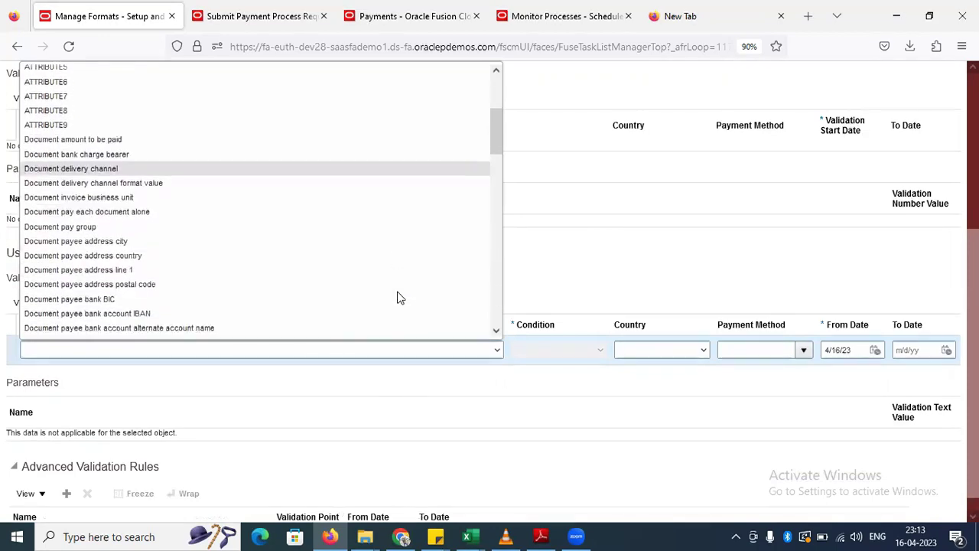
pyautogui.scroll(-1, 398, 298)
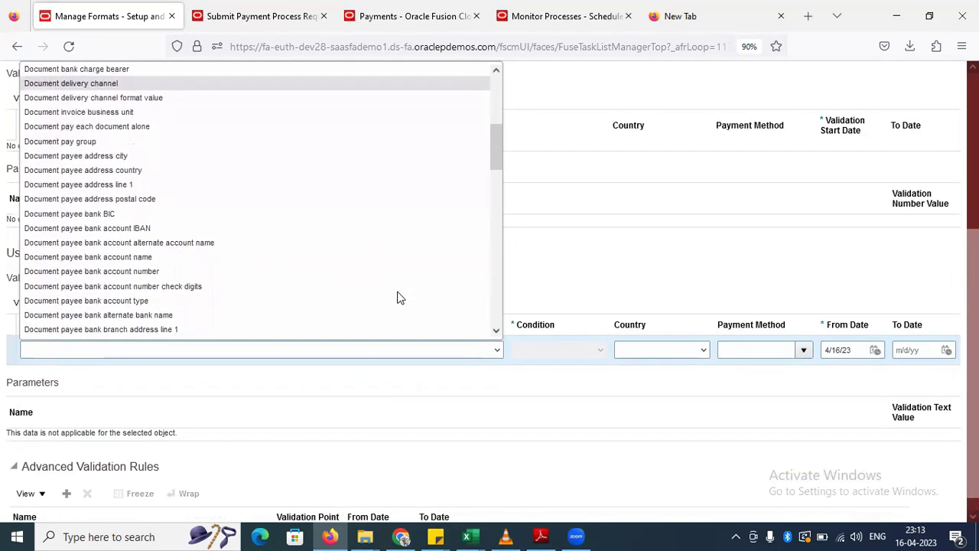
pyautogui.click(546, 291)
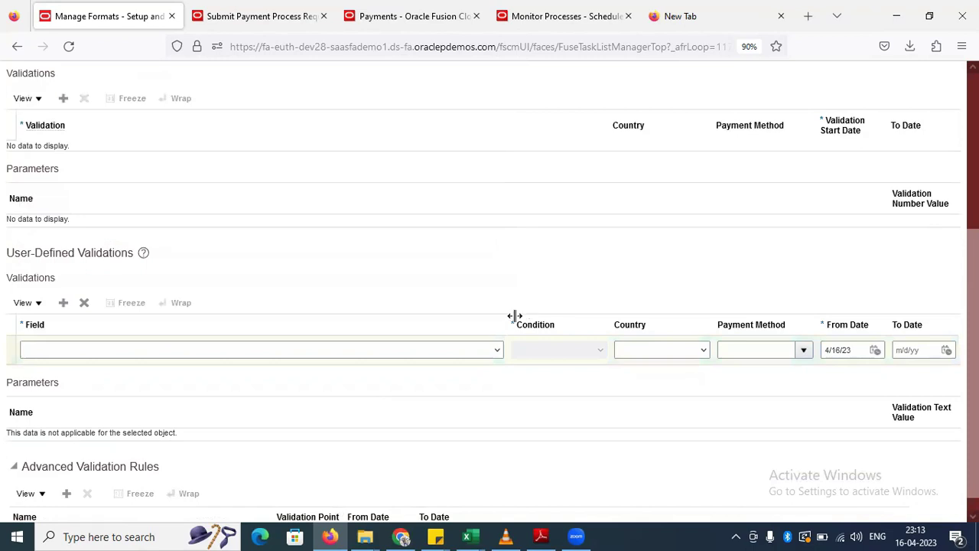
pyautogui.click(485, 353)
pyautogui.scroll(-10, 465, 221)
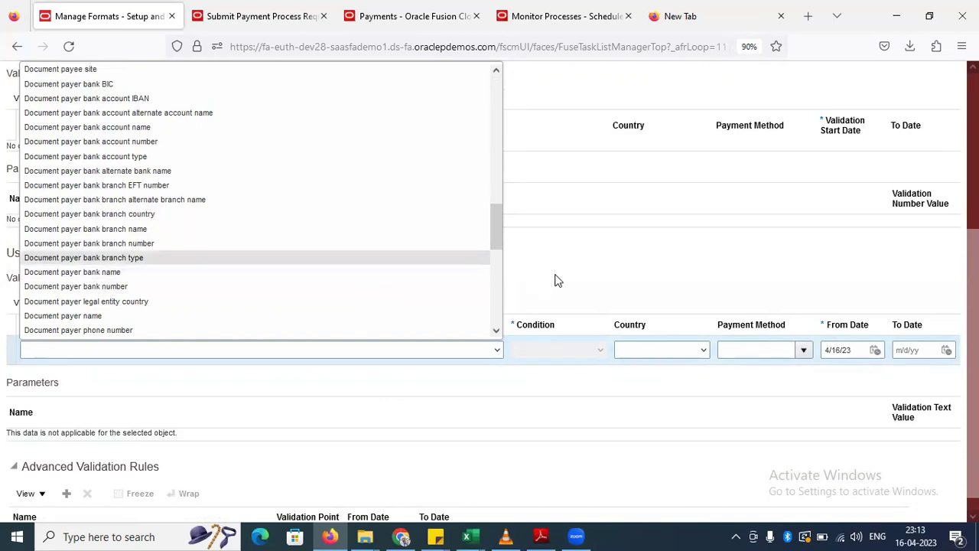
pyautogui.click(591, 305)
# Step: Switch to the payment process request and review the document and payment choices for validation failure handling
pyautogui.hotkey('alt', 'Tab')
pyautogui.press('Escape')
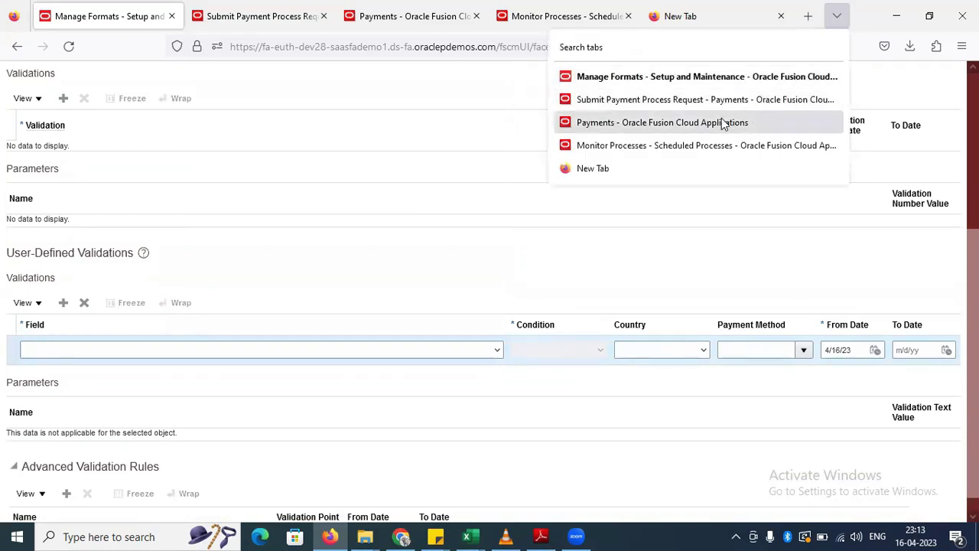
pyautogui.click(683, 108)
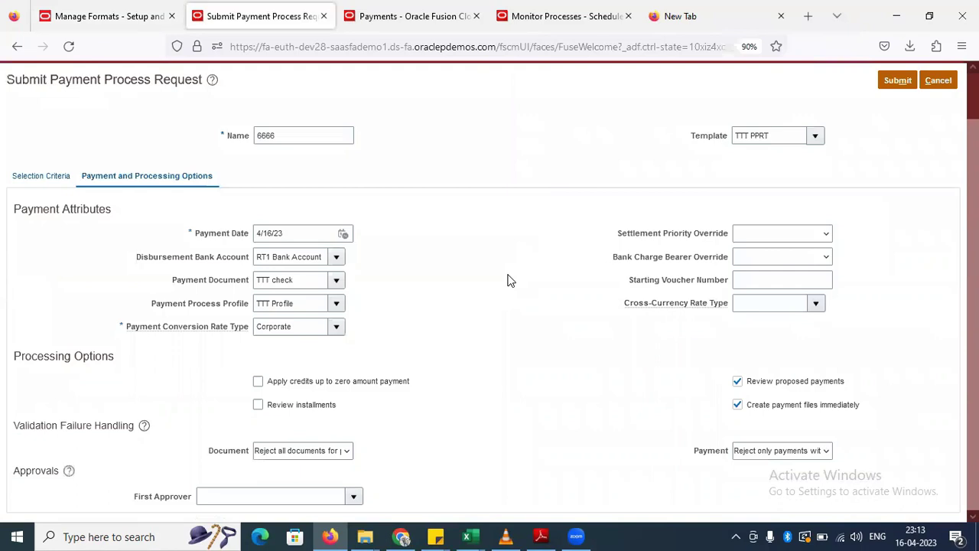
pyautogui.click(347, 452)
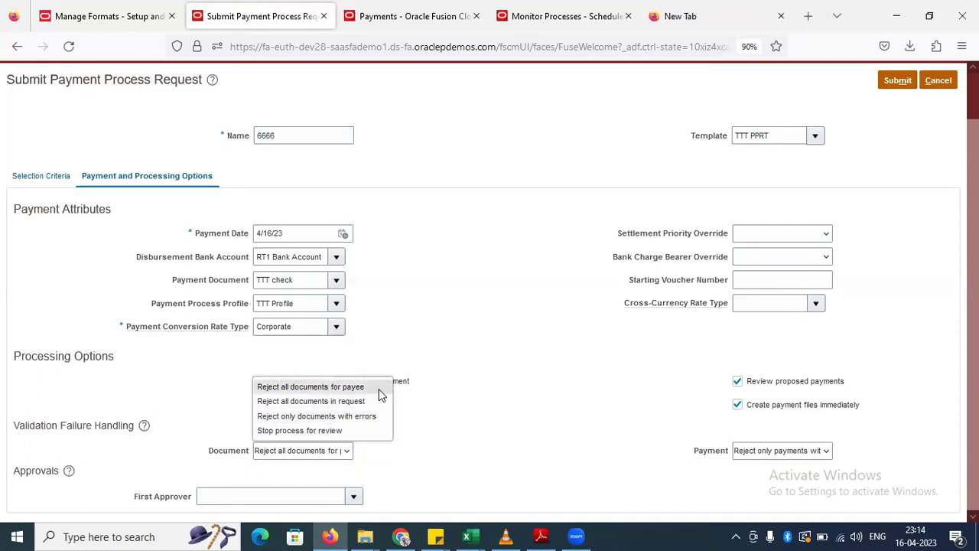
pyautogui.click(473, 414)
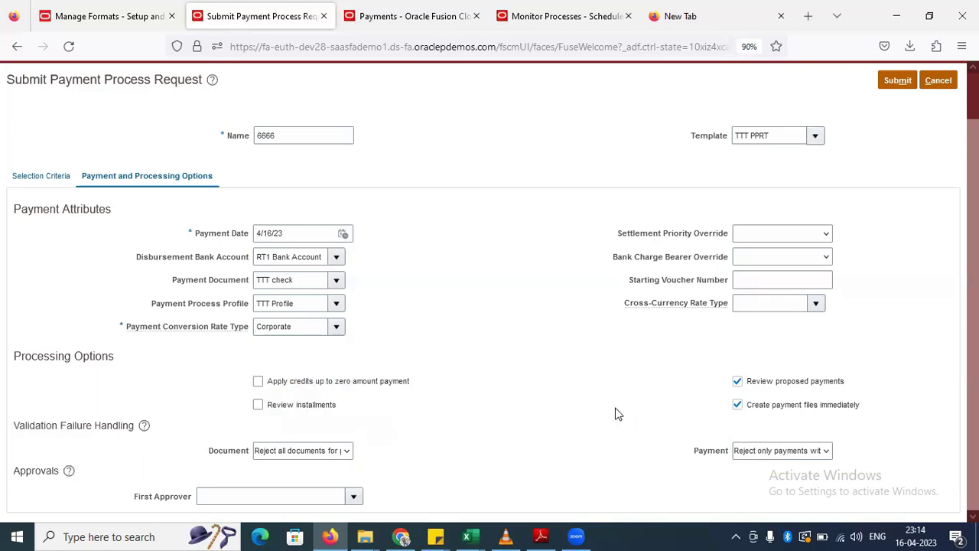
pyautogui.click(756, 451)
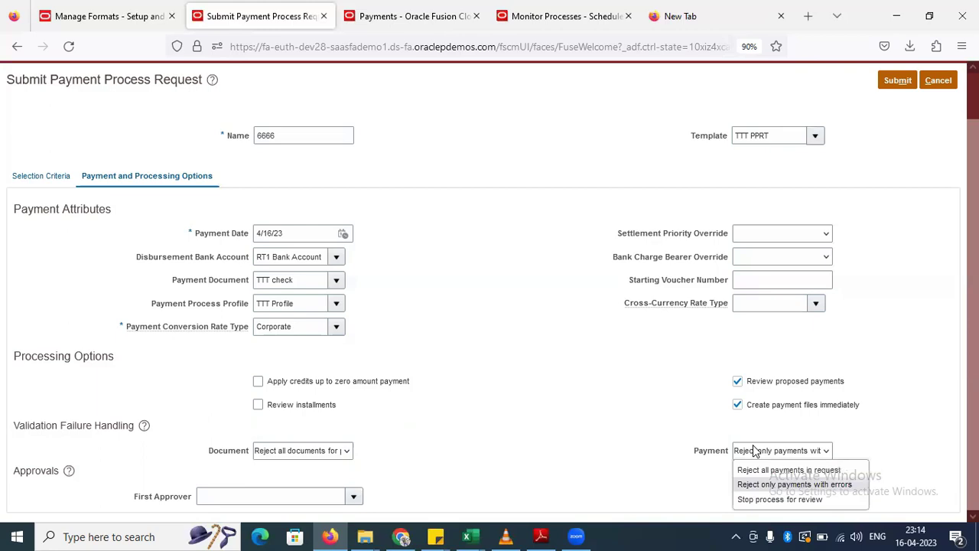
pyautogui.click(634, 379)
pyautogui.click(773, 450)
# Step: Return to AP Check Format, cancel its editing without saving the changes, and leave Manage Formats
pyautogui.click(107, 17)
pyautogui.scroll(5, 310, 117)
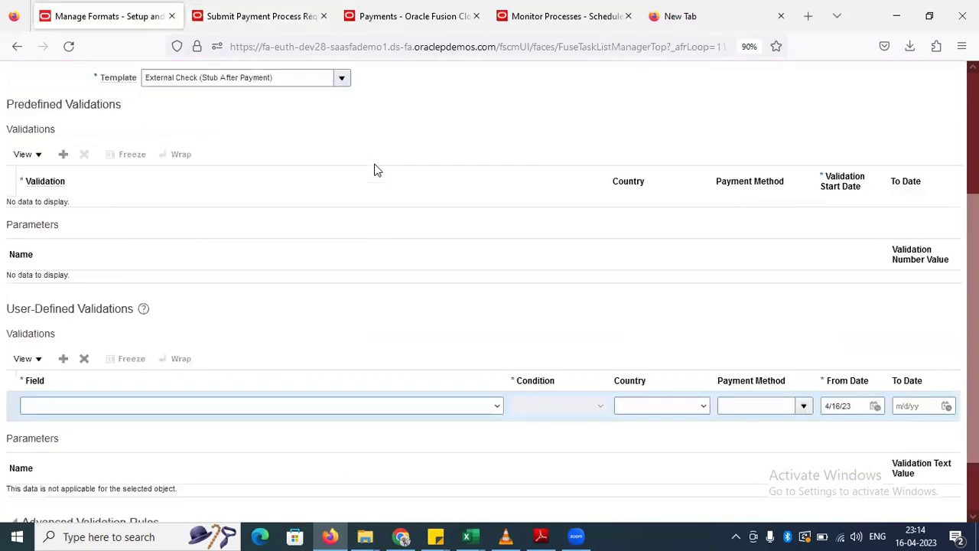
pyautogui.click(946, 137)
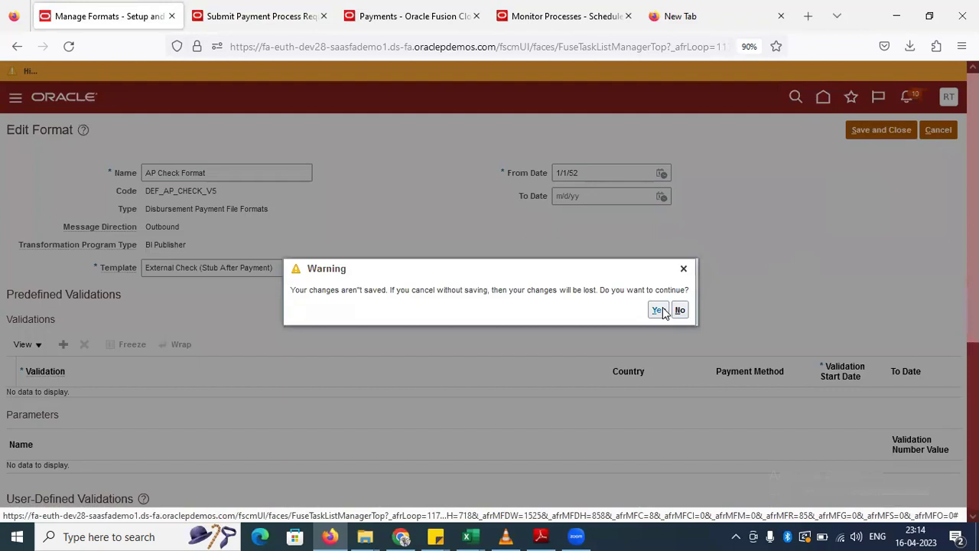
pyautogui.click(657, 310)
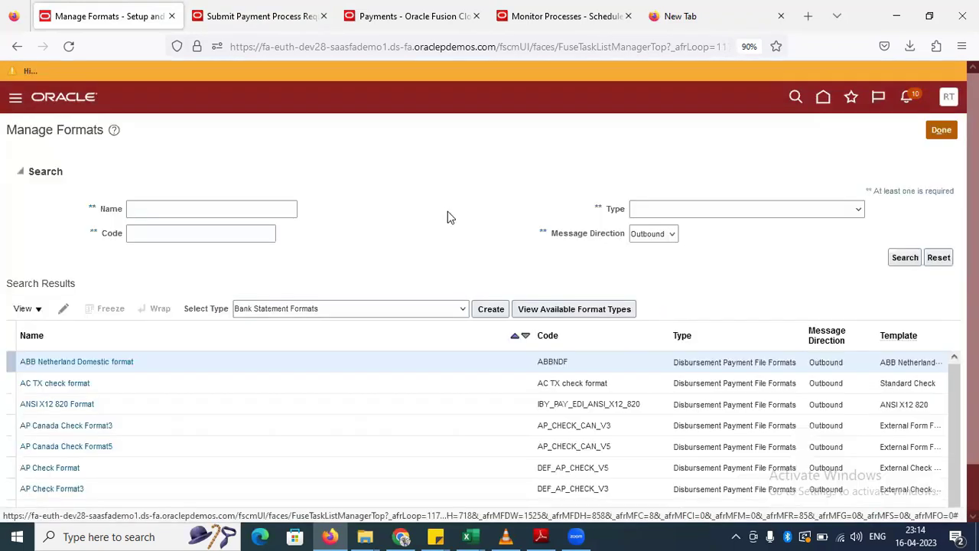
pyautogui.click(941, 131)
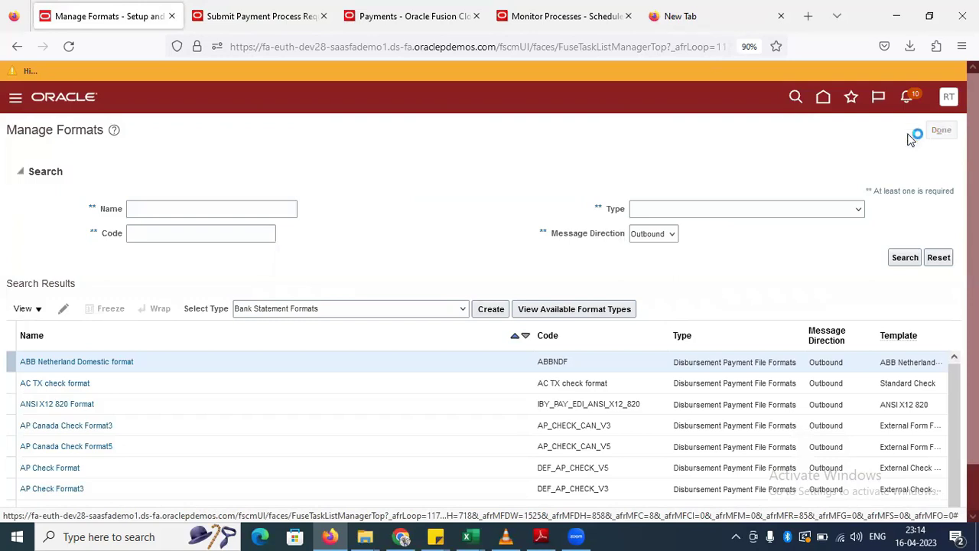
# Step: Search the Financials setup tasks for "payment method" and select the Manage Payment Methods task of the Payments functional area
pyautogui.click(605, 165)
pyautogui.press('BackSpace')
pyautogui.press('BackSpace')
pyautogui.press('BackSpace')
pyautogui.press('BackSpace')
pyautogui.press('BackSpace')
pyautogui.press('BackSpace')
pyautogui.write('pay')
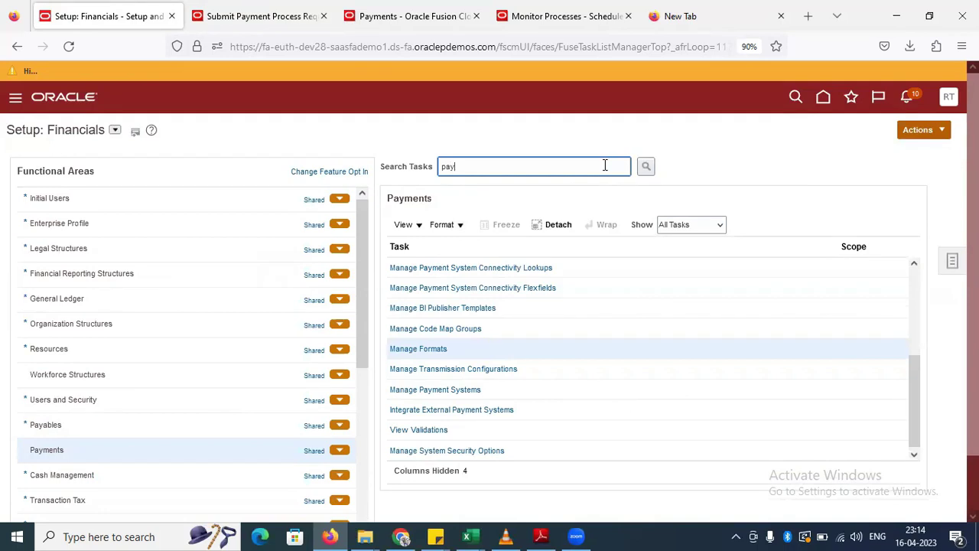
pyautogui.write('ment method')
pyautogui.press('Return')
pyautogui.click(358, 278)
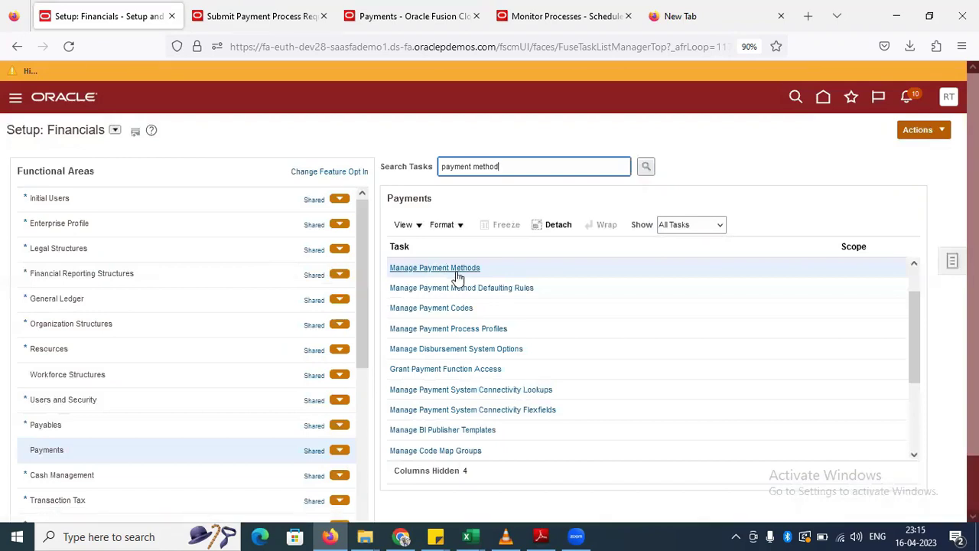
# Step: Open the Manage Payment Methods task and search for all payment methods with Active status
pyautogui.click(455, 270)
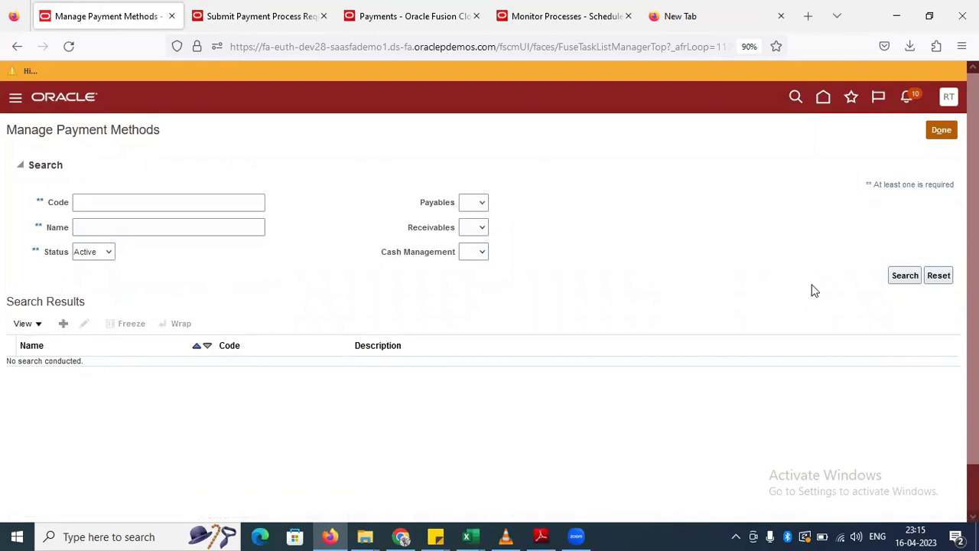
pyautogui.click(903, 277)
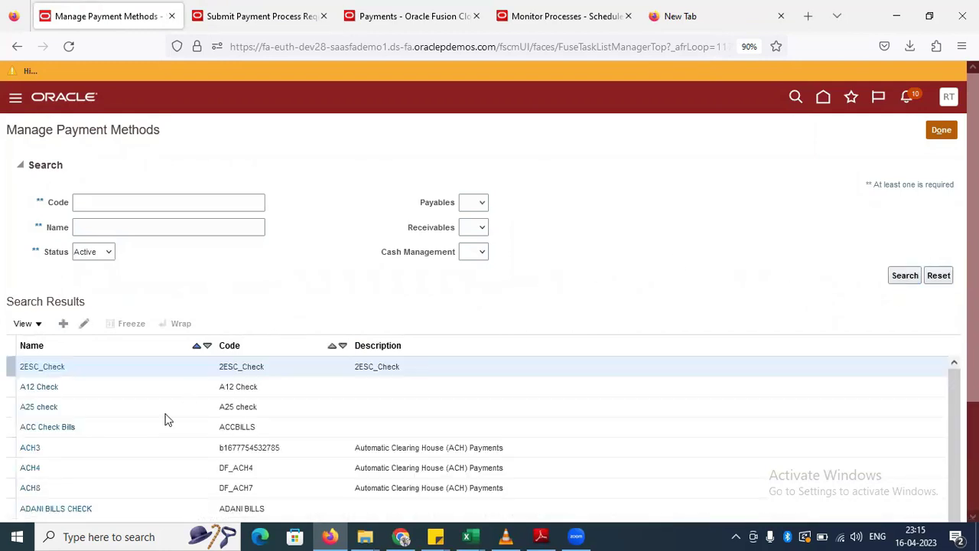
pyautogui.scroll(-2, 166, 418)
pyautogui.click(152, 223)
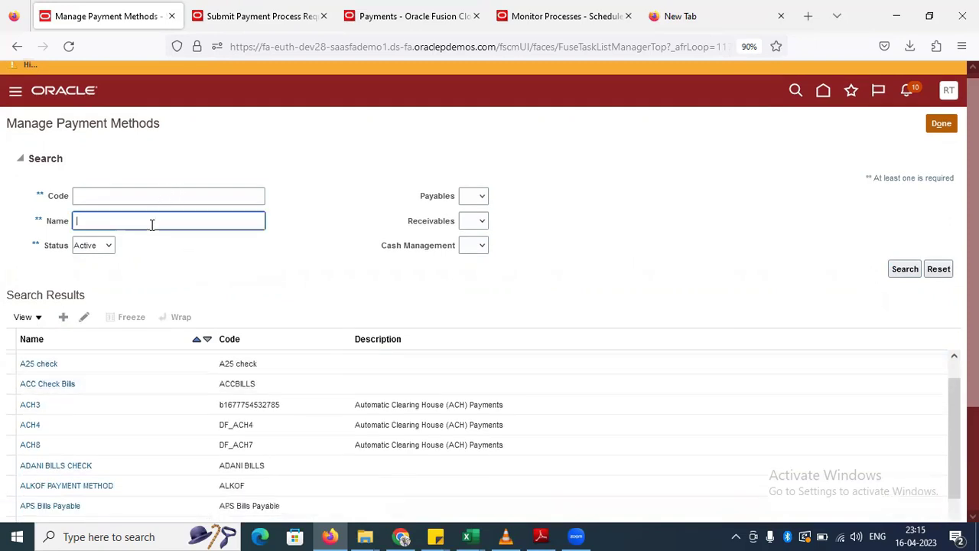
pyautogui.write('W')
pyautogui.press('BackSpace')
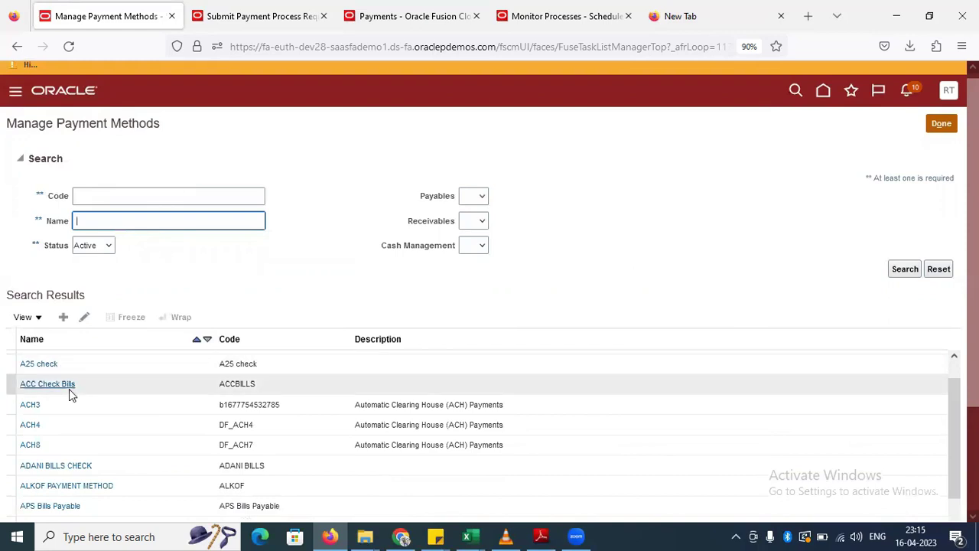
# Step: Open the ACC Check Bills payment method for editing and display its predefined and user-defined validations
pyautogui.click(68, 364)
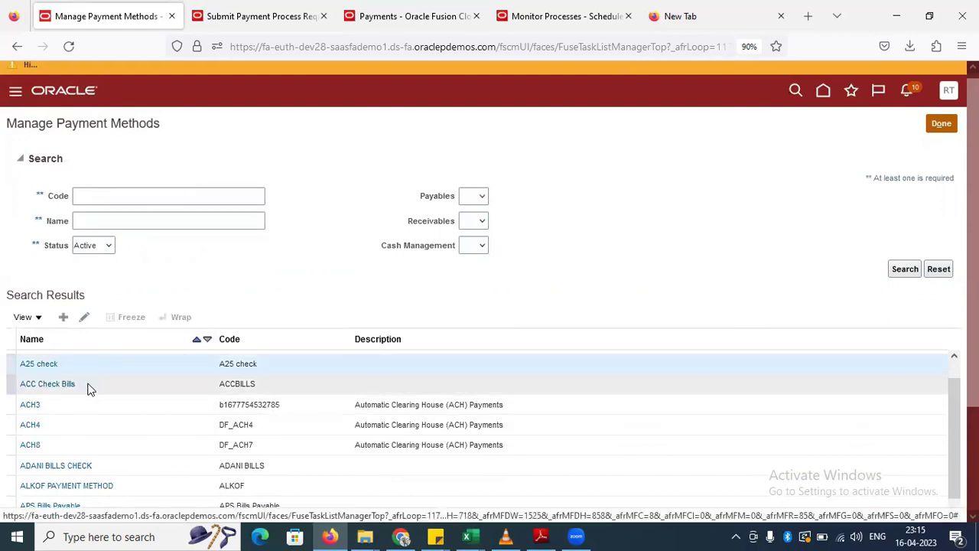
pyautogui.click(87, 388)
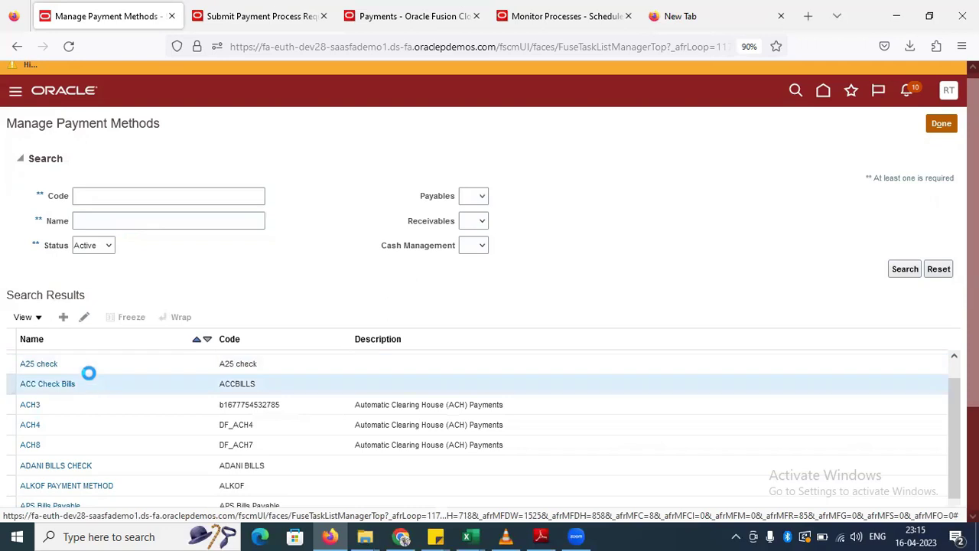
pyautogui.click(85, 318)
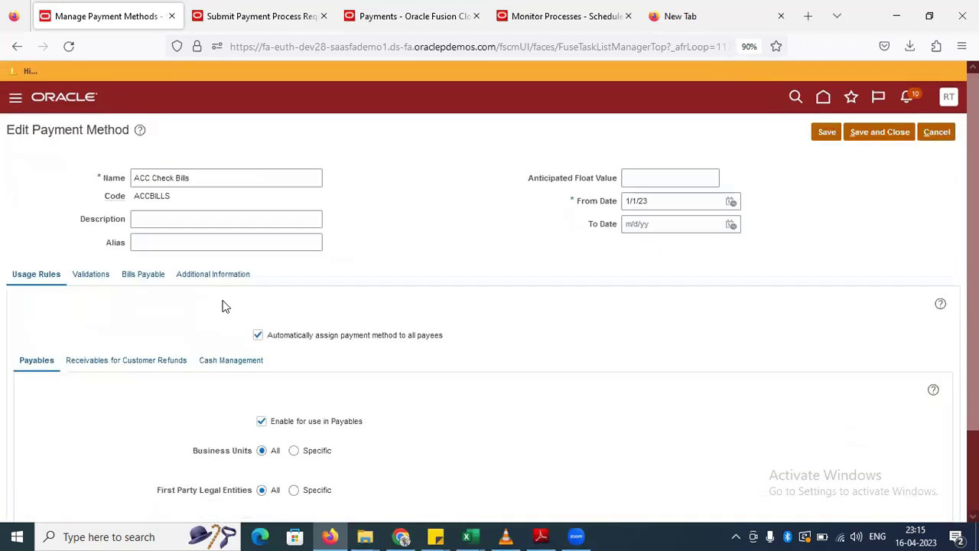
pyautogui.scroll(-1, 335, 342)
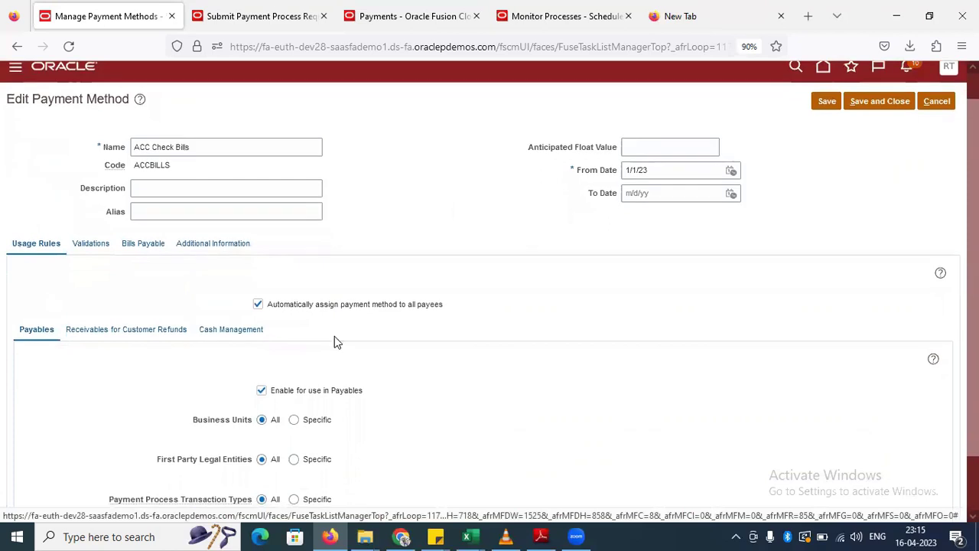
pyautogui.click(93, 243)
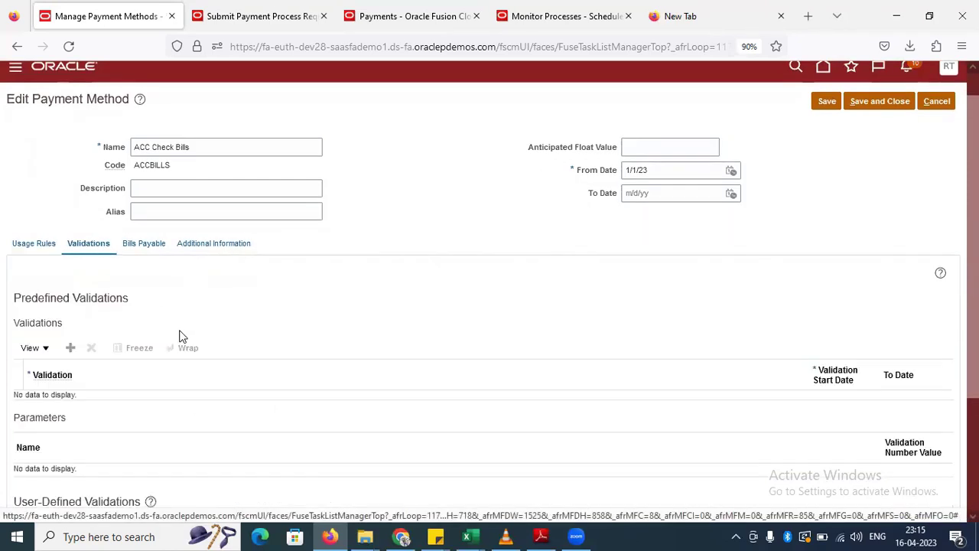
pyautogui.scroll(-5, 182, 335)
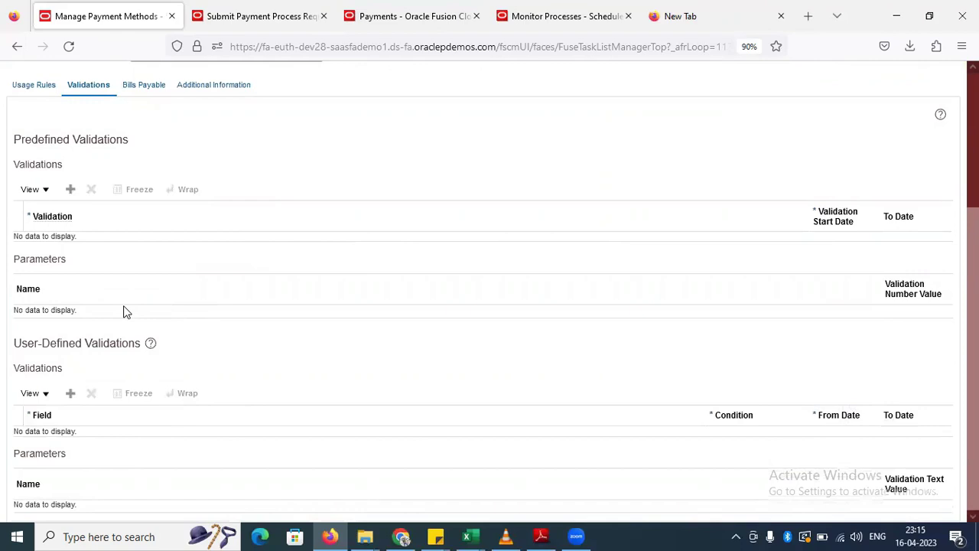
# Step: Add an empty predefined validation row to ACC Check Bills and look through the available validations
pyautogui.click(70, 191)
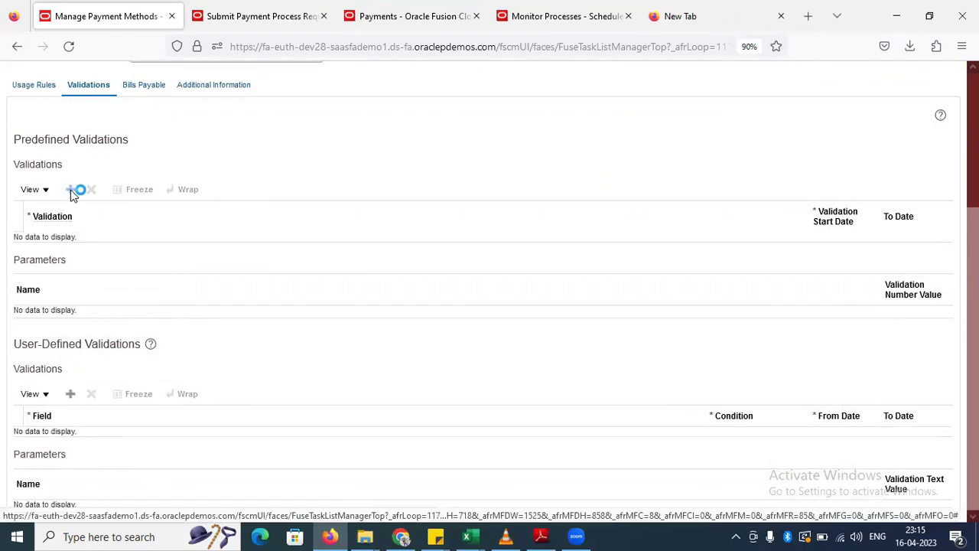
pyautogui.click(189, 253)
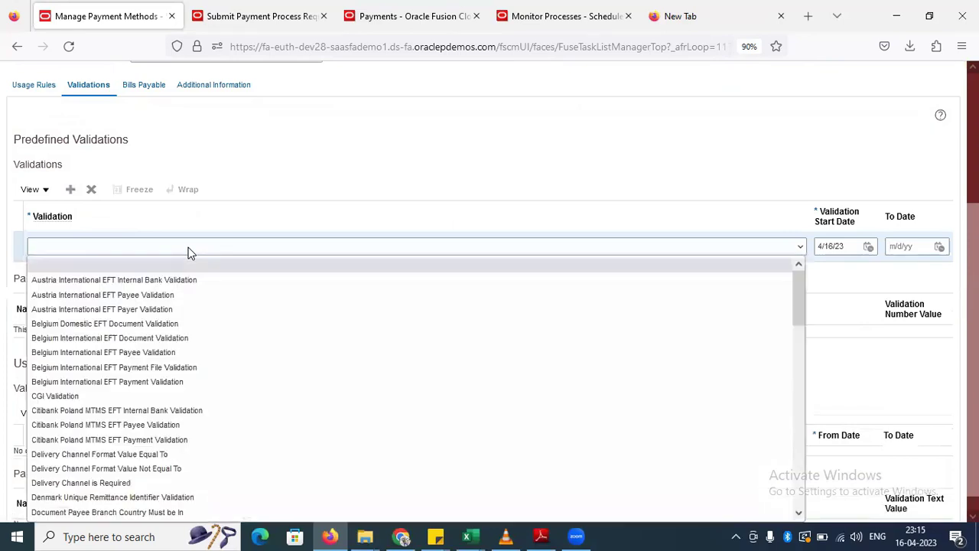
pyautogui.scroll(-5, 175, 337)
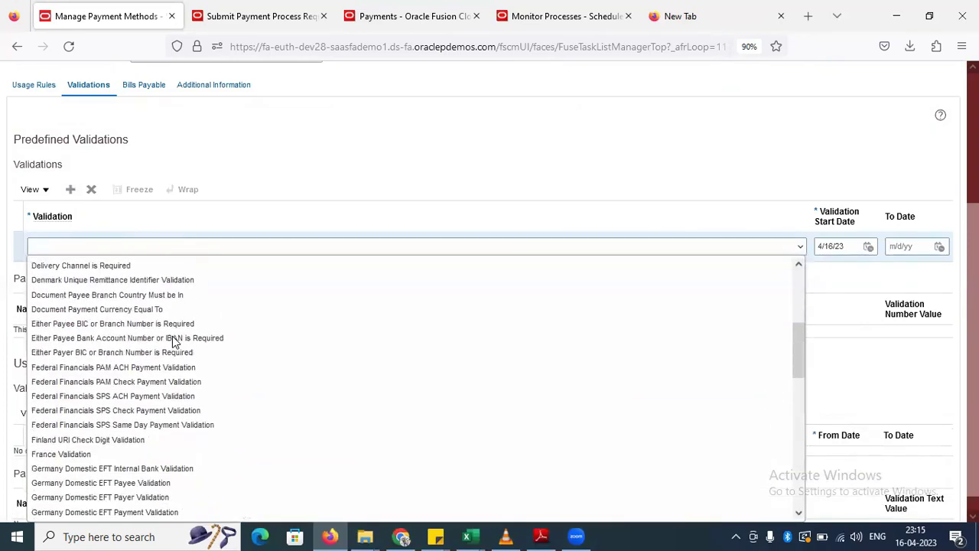
pyautogui.scroll(-15, 173, 341)
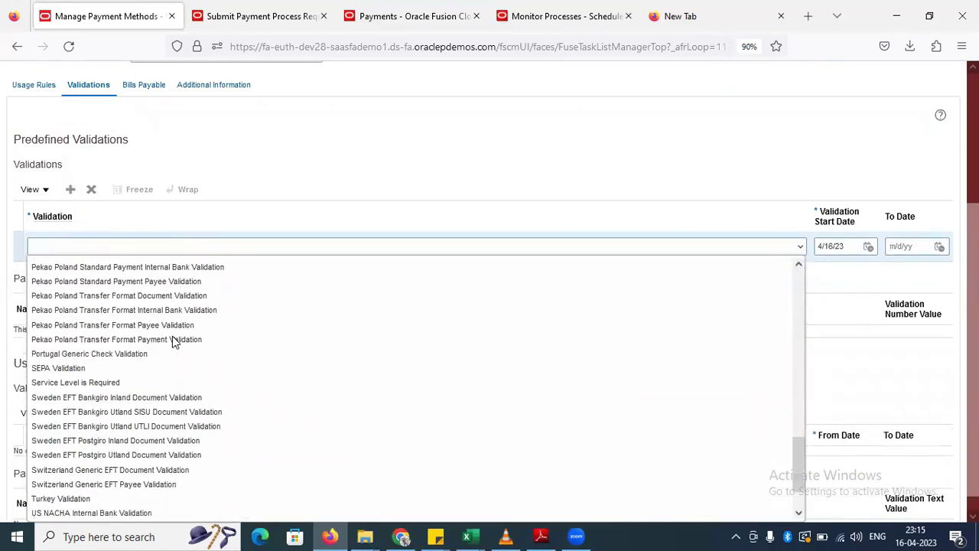
pyautogui.scroll(-2, 176, 342)
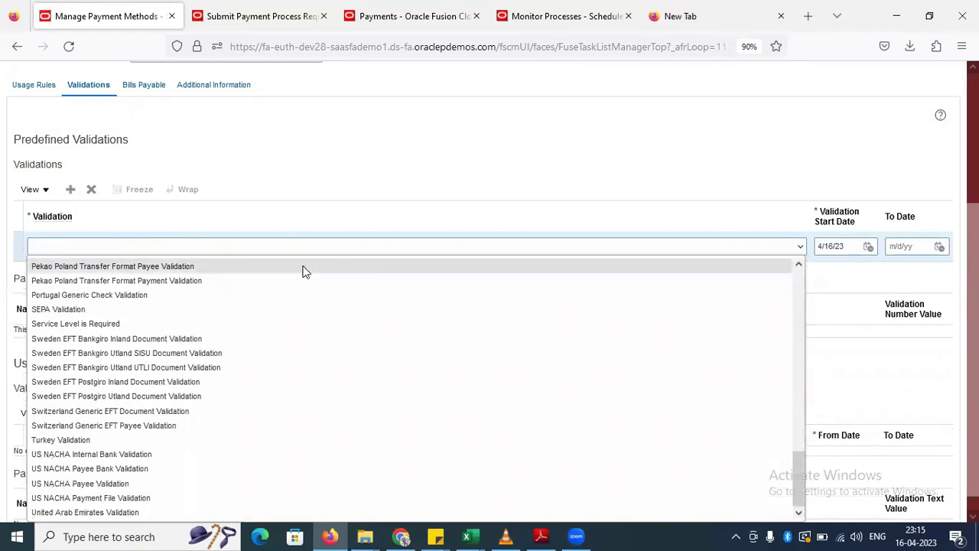
pyautogui.scroll(1, 258, 260)
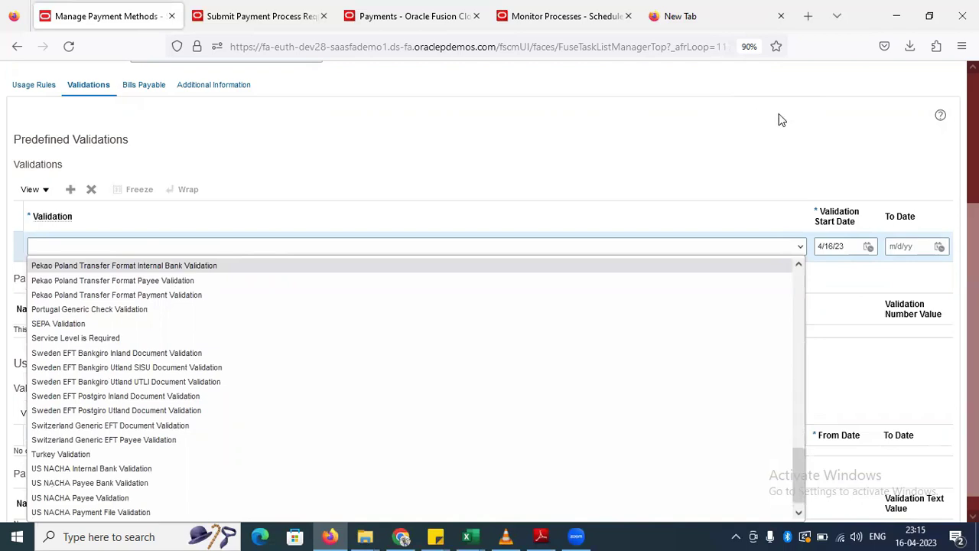
# Step: Switch to the payment process request and review the document and payment failure handling choices and the first approver field
pyautogui.click(837, 16)
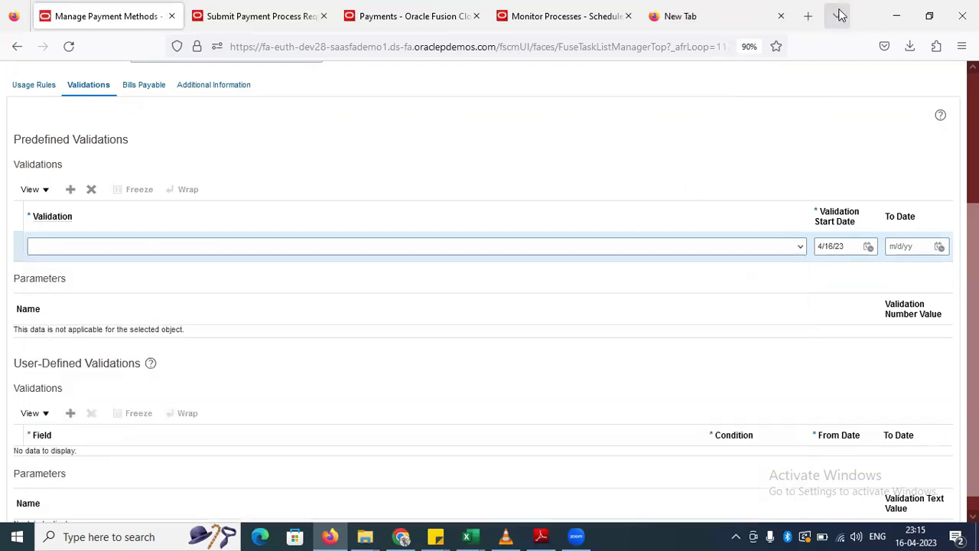
pyautogui.click(740, 109)
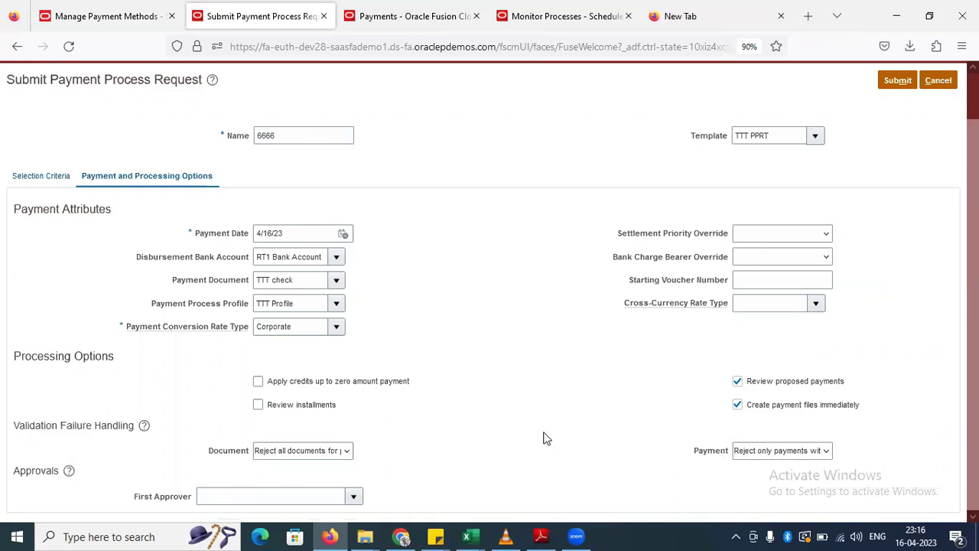
pyautogui.click(333, 453)
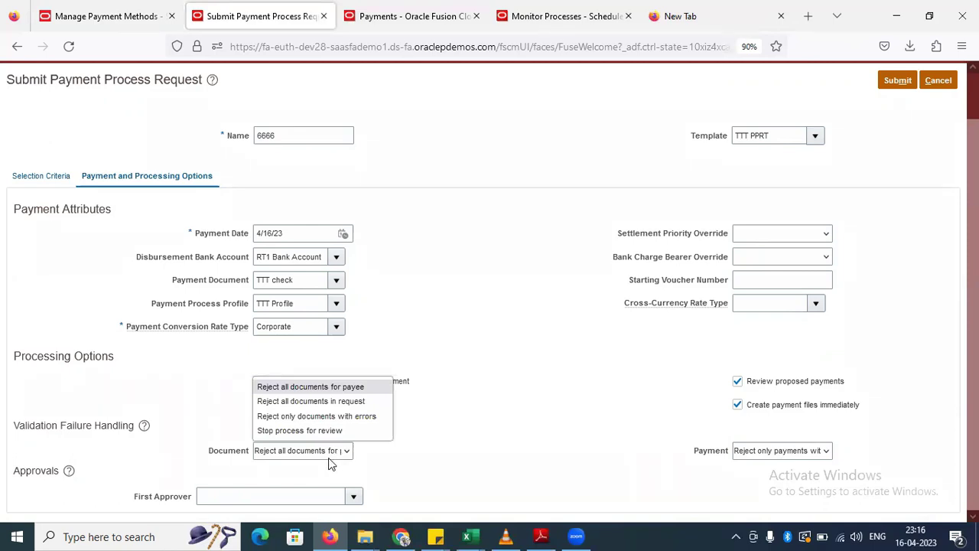
pyautogui.click(390, 461)
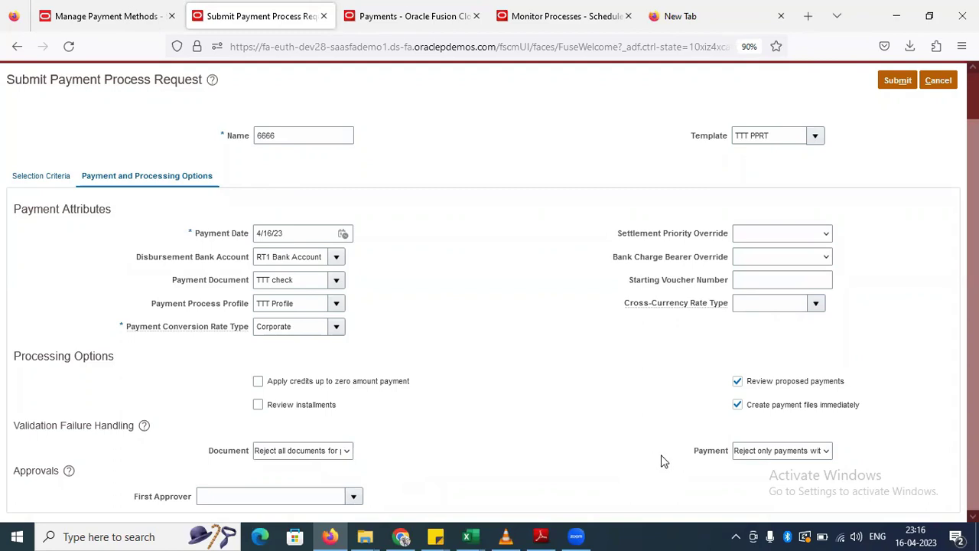
pyautogui.click(763, 457)
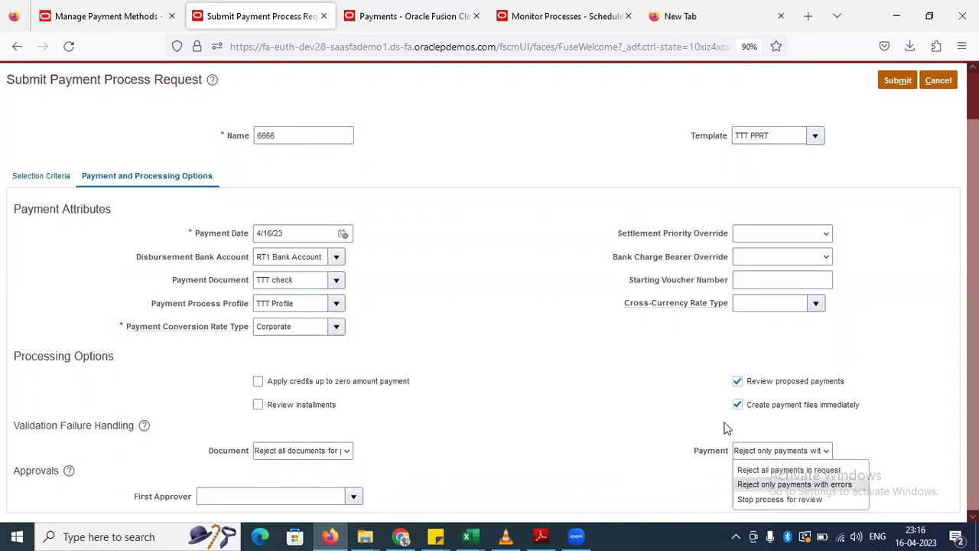
pyautogui.click(615, 367)
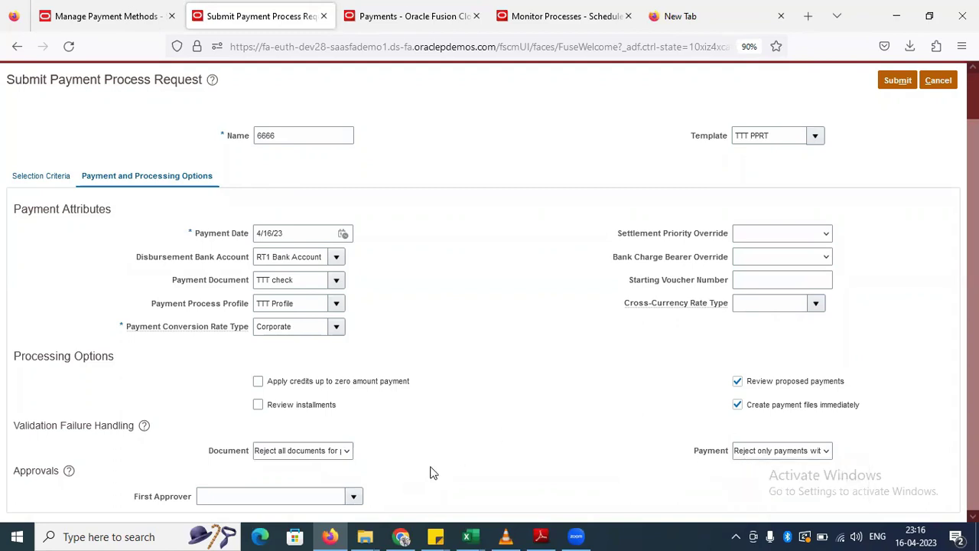
pyautogui.click(353, 497)
pyautogui.click(542, 380)
# Step: Switch to the scheduled processes overview, refresh it and apply the Last 12 hours saved search
pyautogui.click(837, 16)
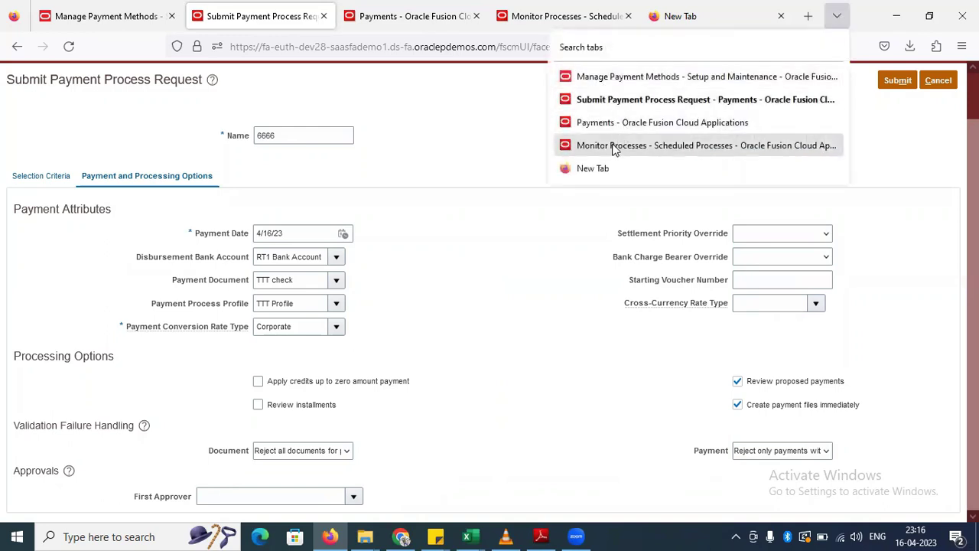
pyautogui.click(580, 145)
pyautogui.click(571, 310)
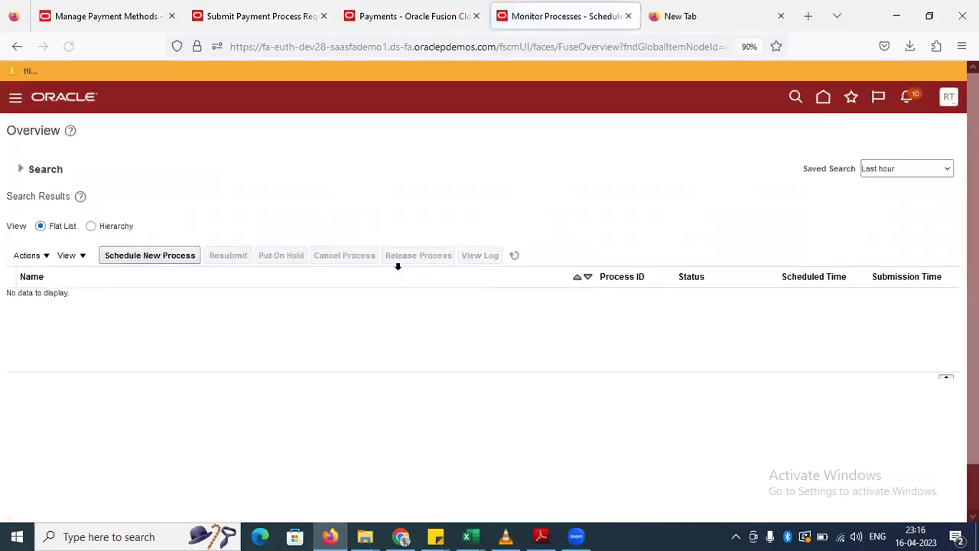
pyautogui.click(515, 256)
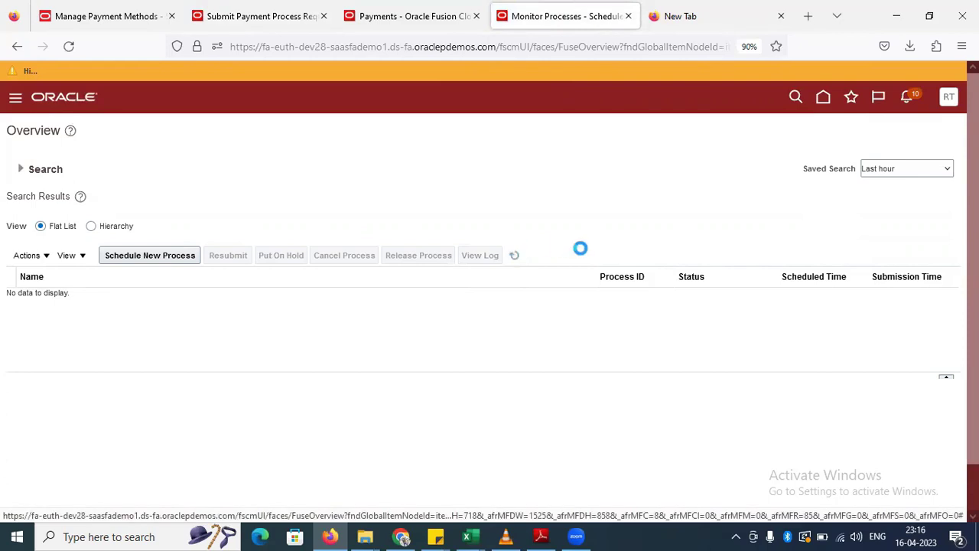
pyautogui.click(880, 169)
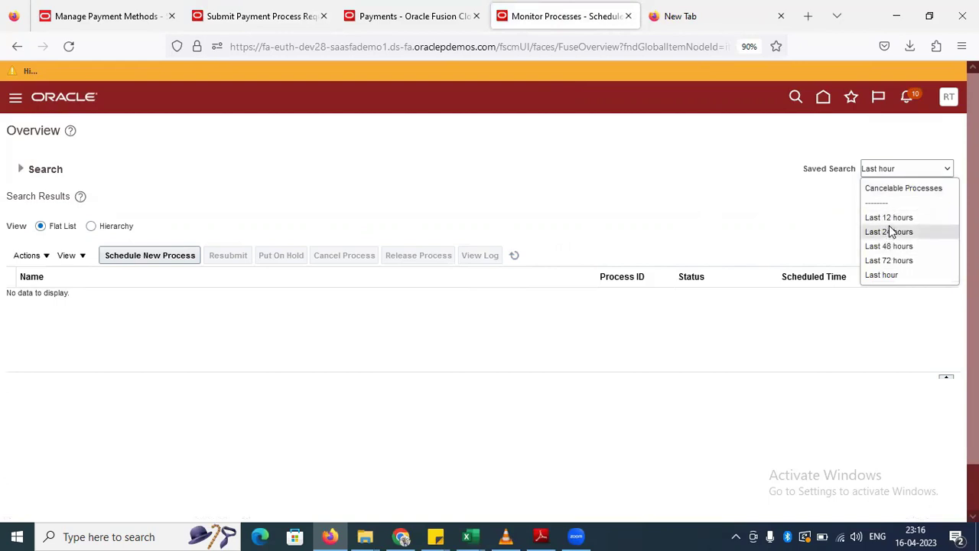
pyautogui.click(890, 219)
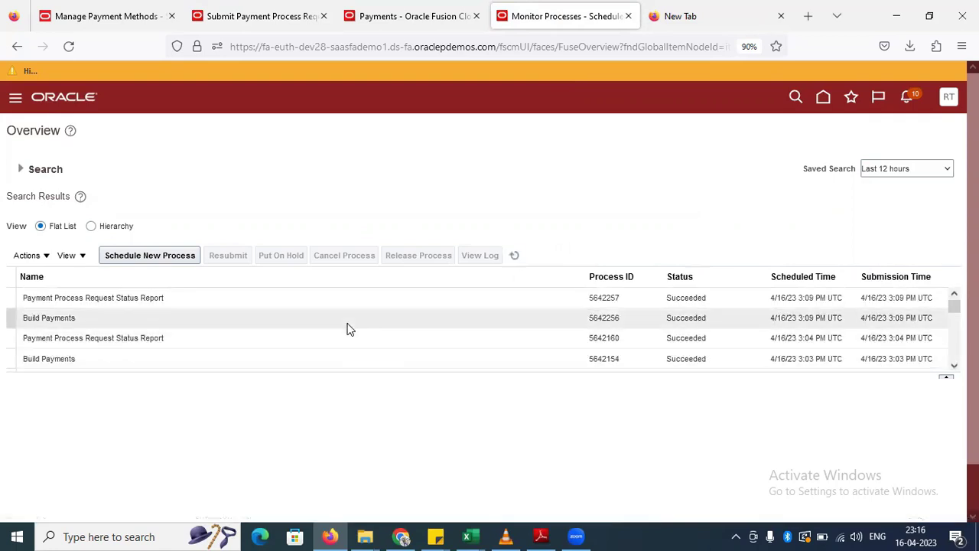
# Step: Examine the payment-related scheduled processes in the list, including their names, statuses and submission times
pyautogui.scroll(-1, 348, 328)
pyautogui.scroll(-3, 348, 328)
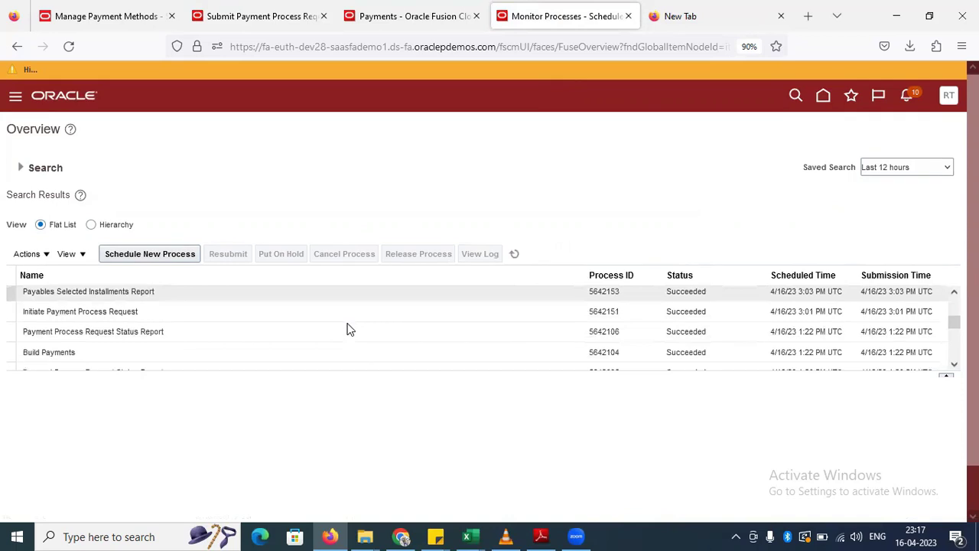
pyautogui.scroll(5, 347, 328)
pyautogui.scroll(-3, 347, 328)
pyautogui.scroll(-3, 348, 328)
pyautogui.scroll(1, 347, 329)
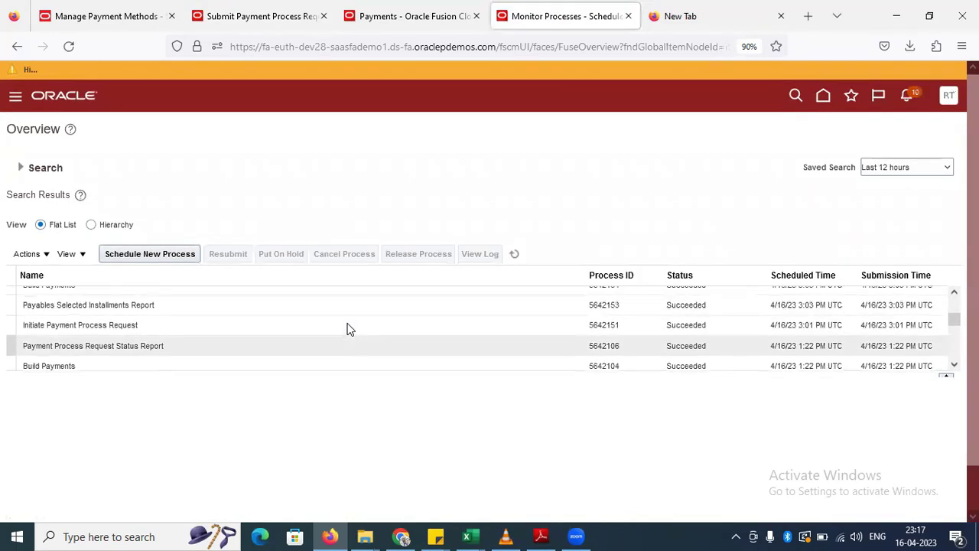
pyautogui.scroll(2, 171, 303)
pyautogui.scroll(2, 170, 304)
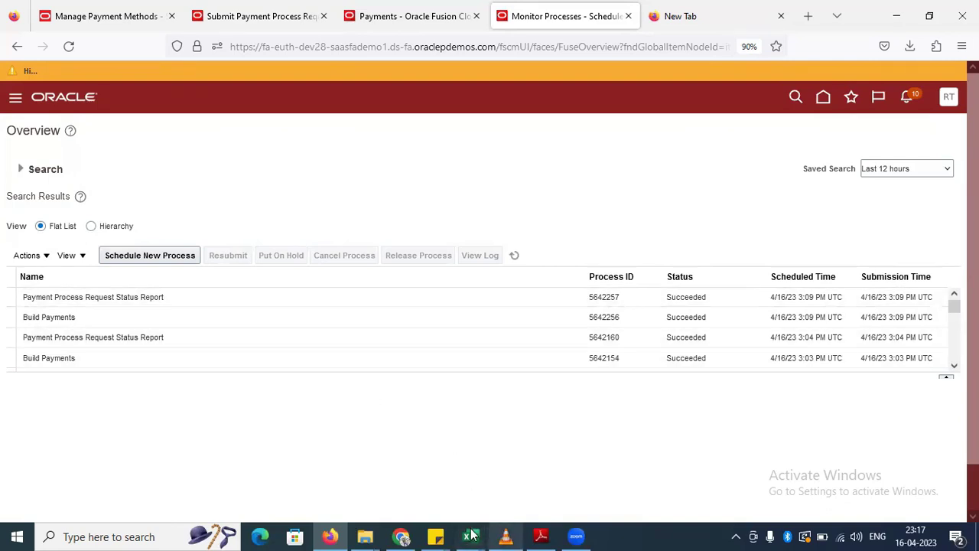
# Step: Switch to the Chrome browser window
pyautogui.click(404, 536)
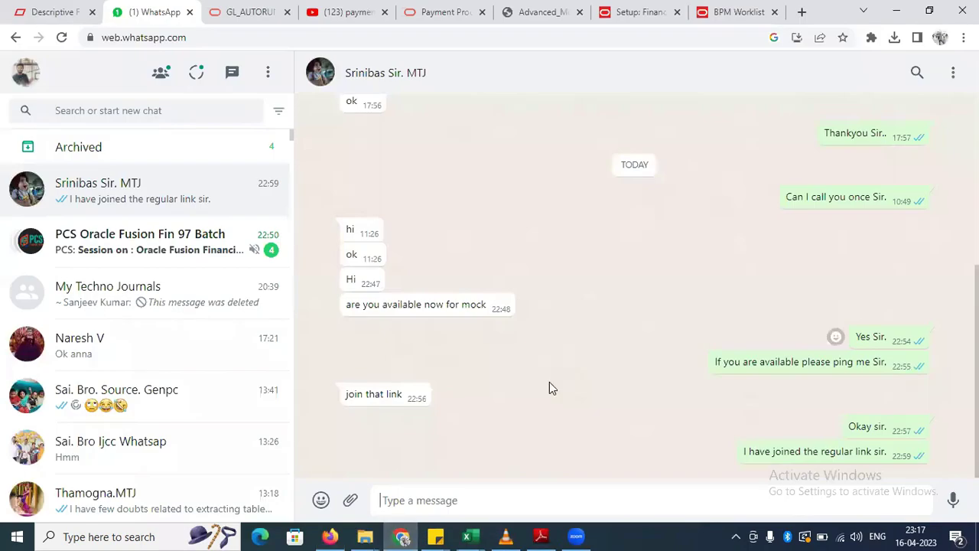